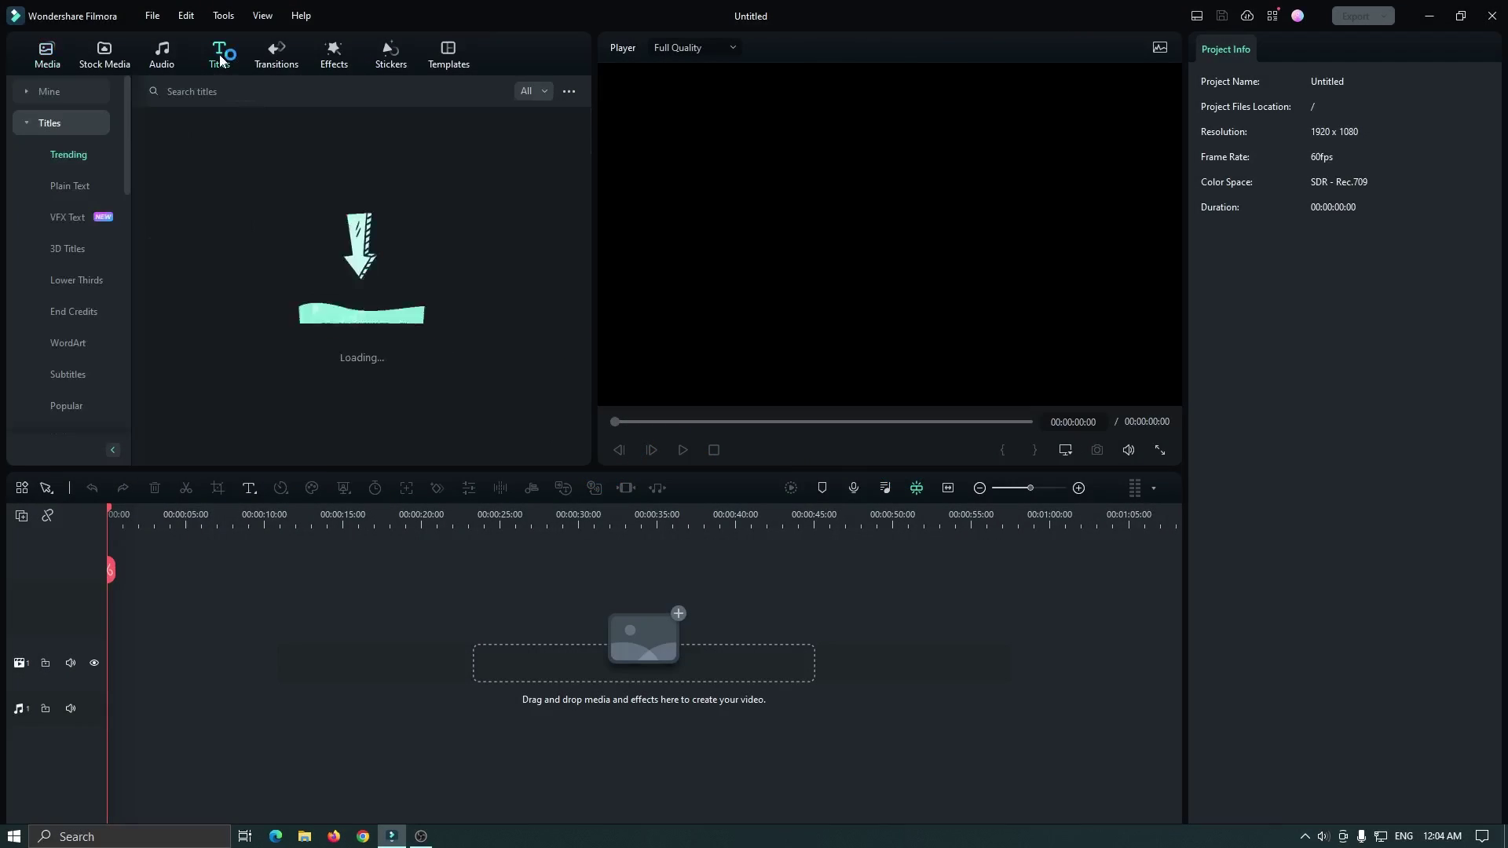
Add a Default Title to the video track and change its text to MAHMUD.
left_click_drag(208, 271, 103, 664)
left_click_drag(248, 521, 408, 521)
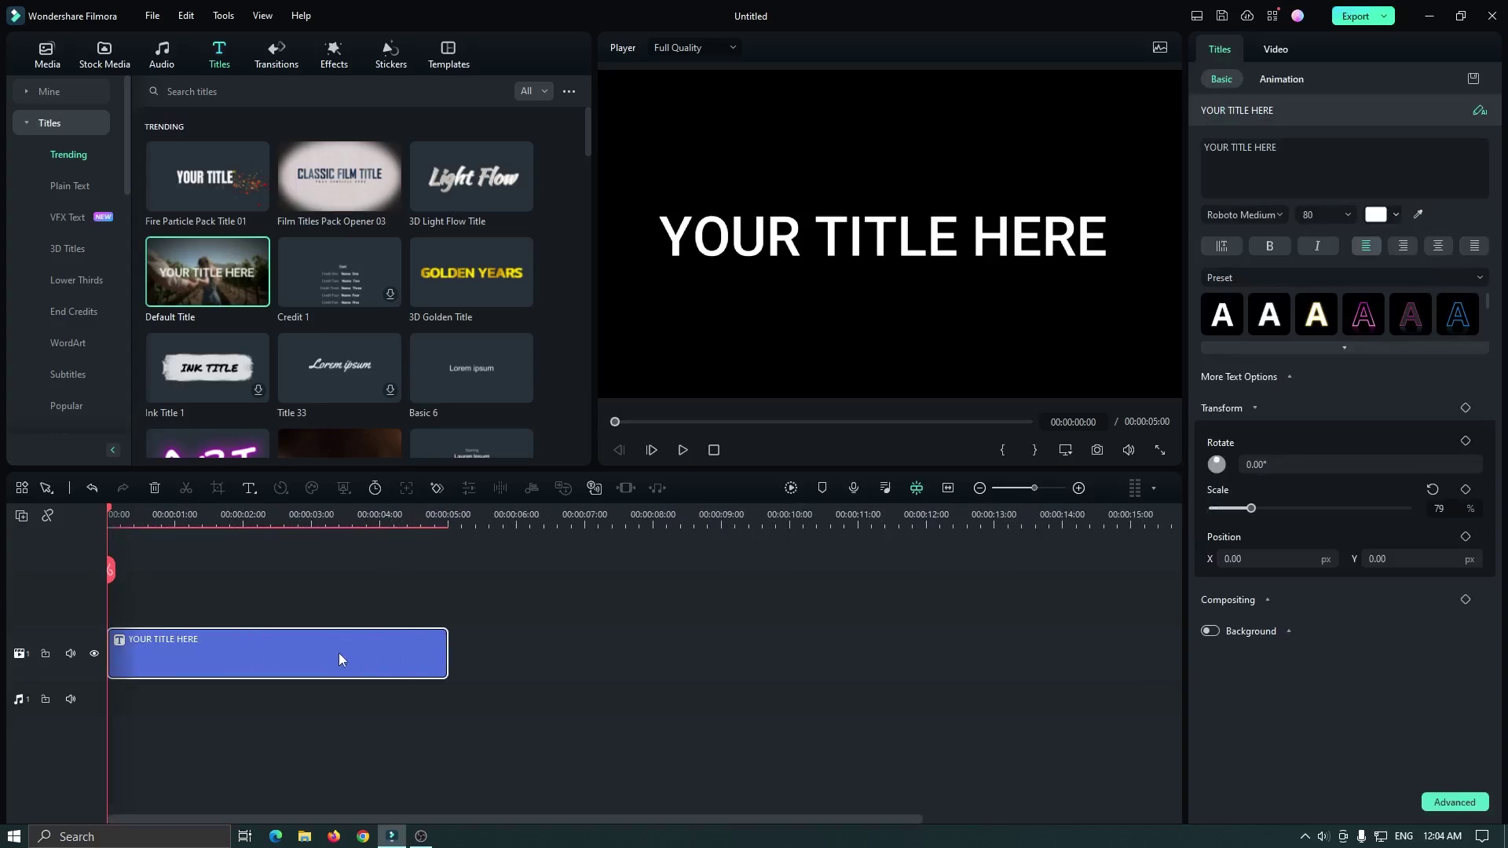
double_click(780, 239)
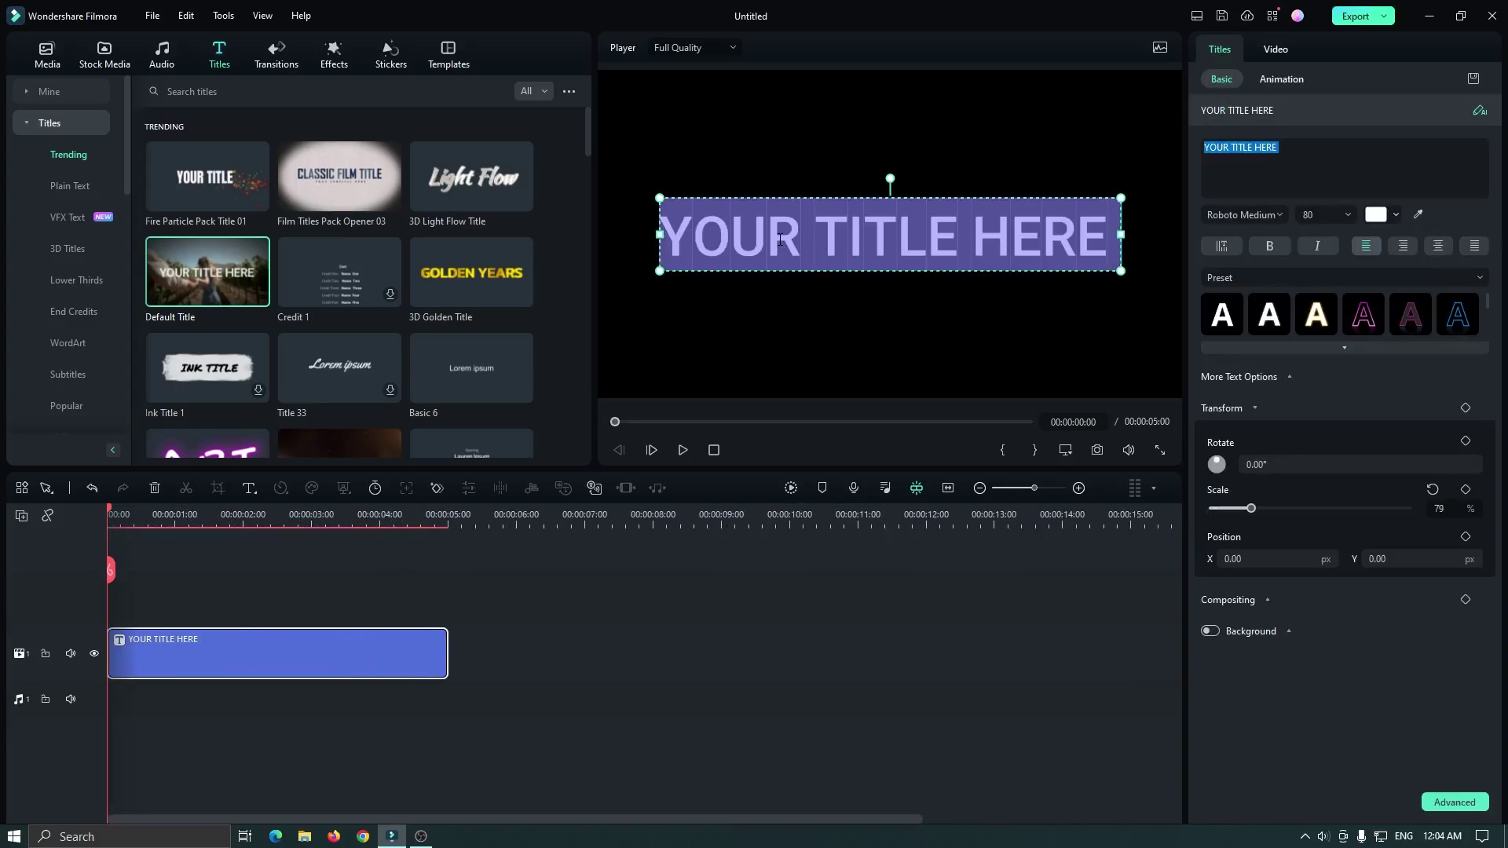
type("MAH")
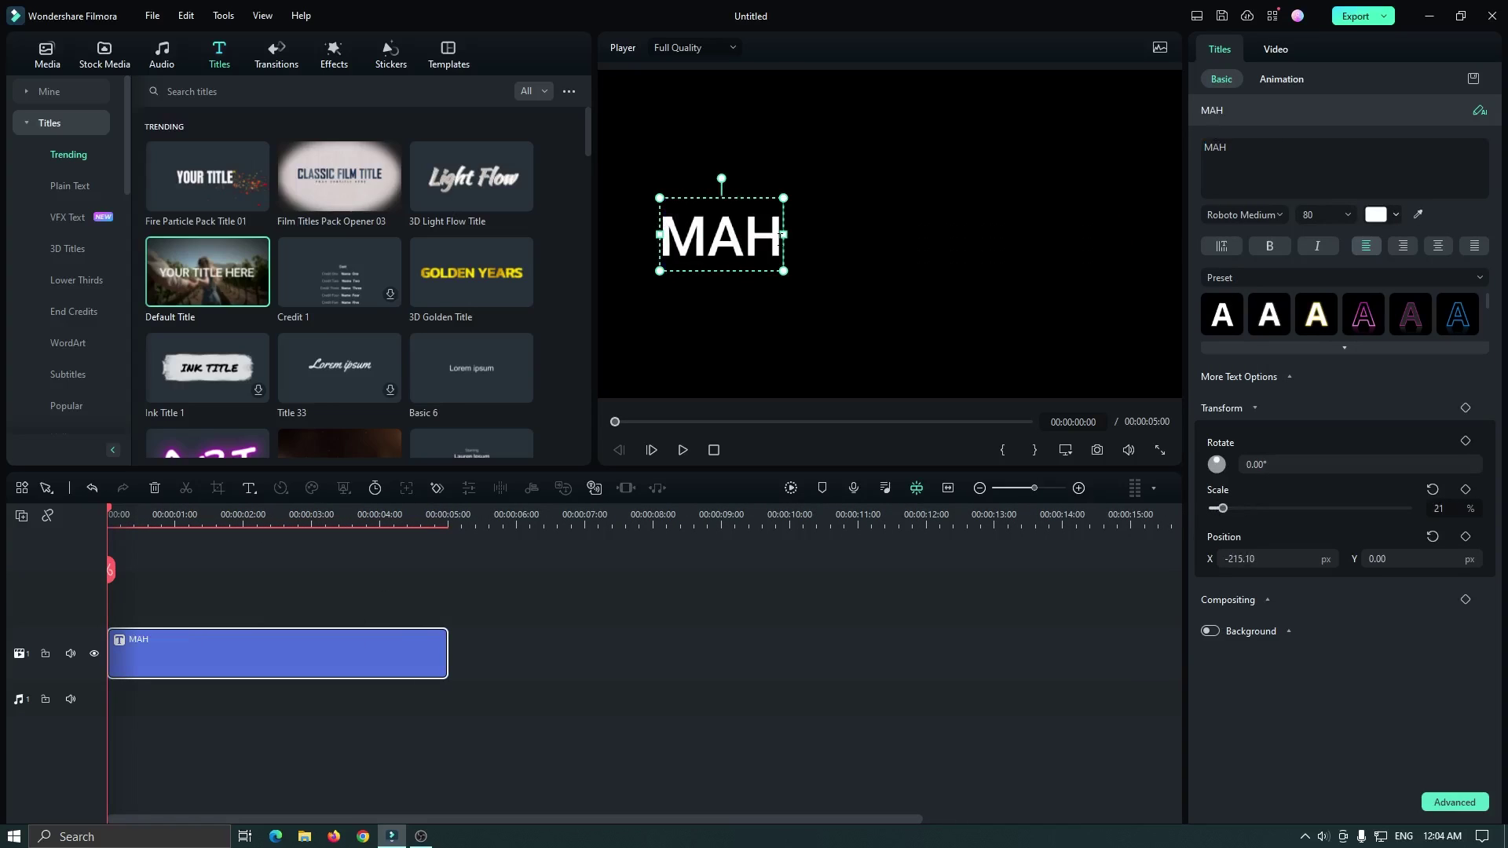
type("MUD")
Set the title font to Komika Axis and enlarge it to 70% scale.
left_click(1243, 215)
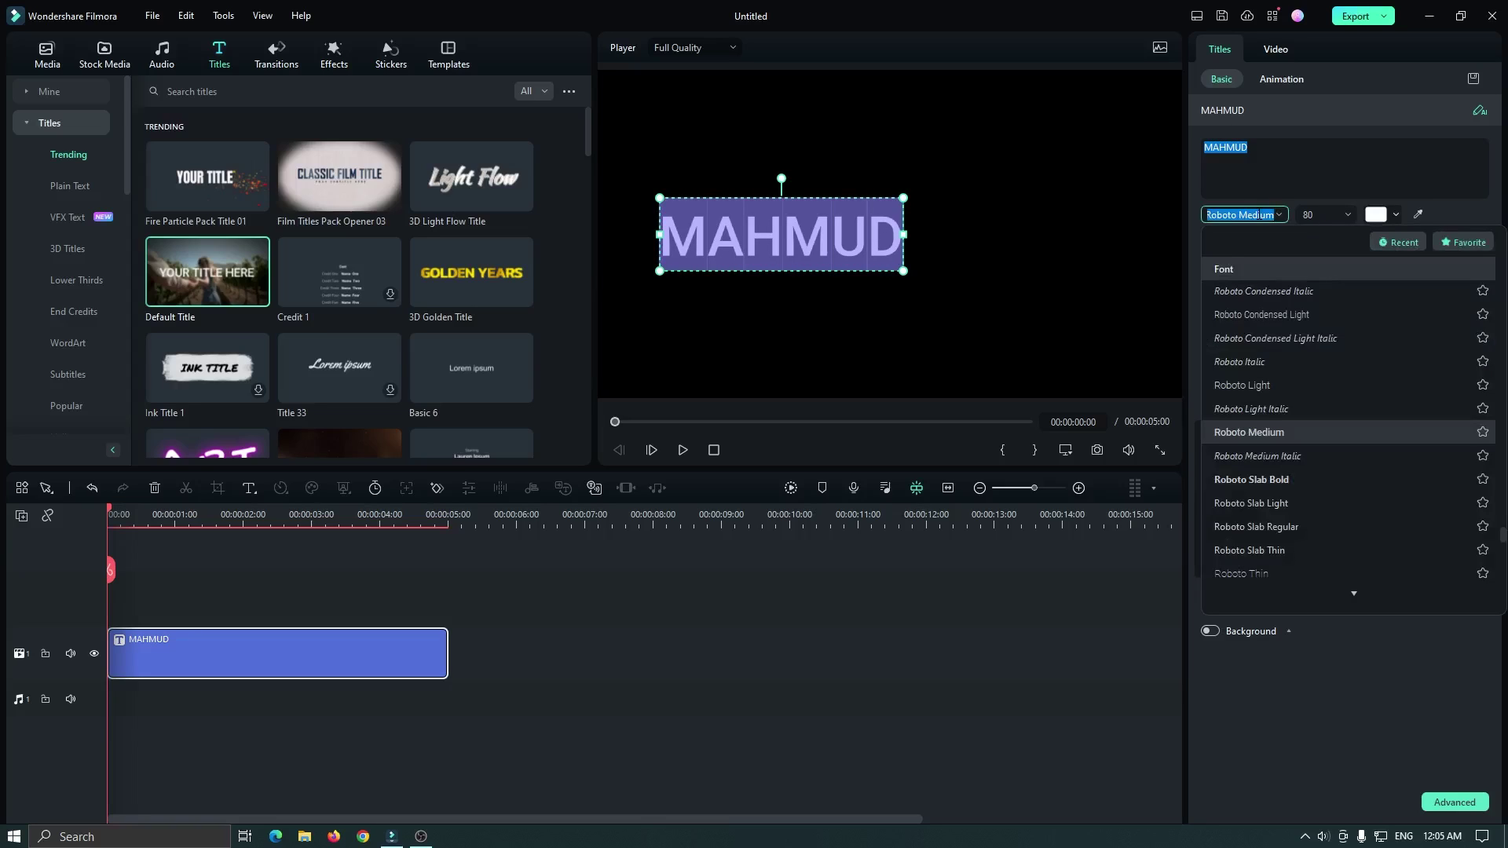
type("komika")
key("Return")
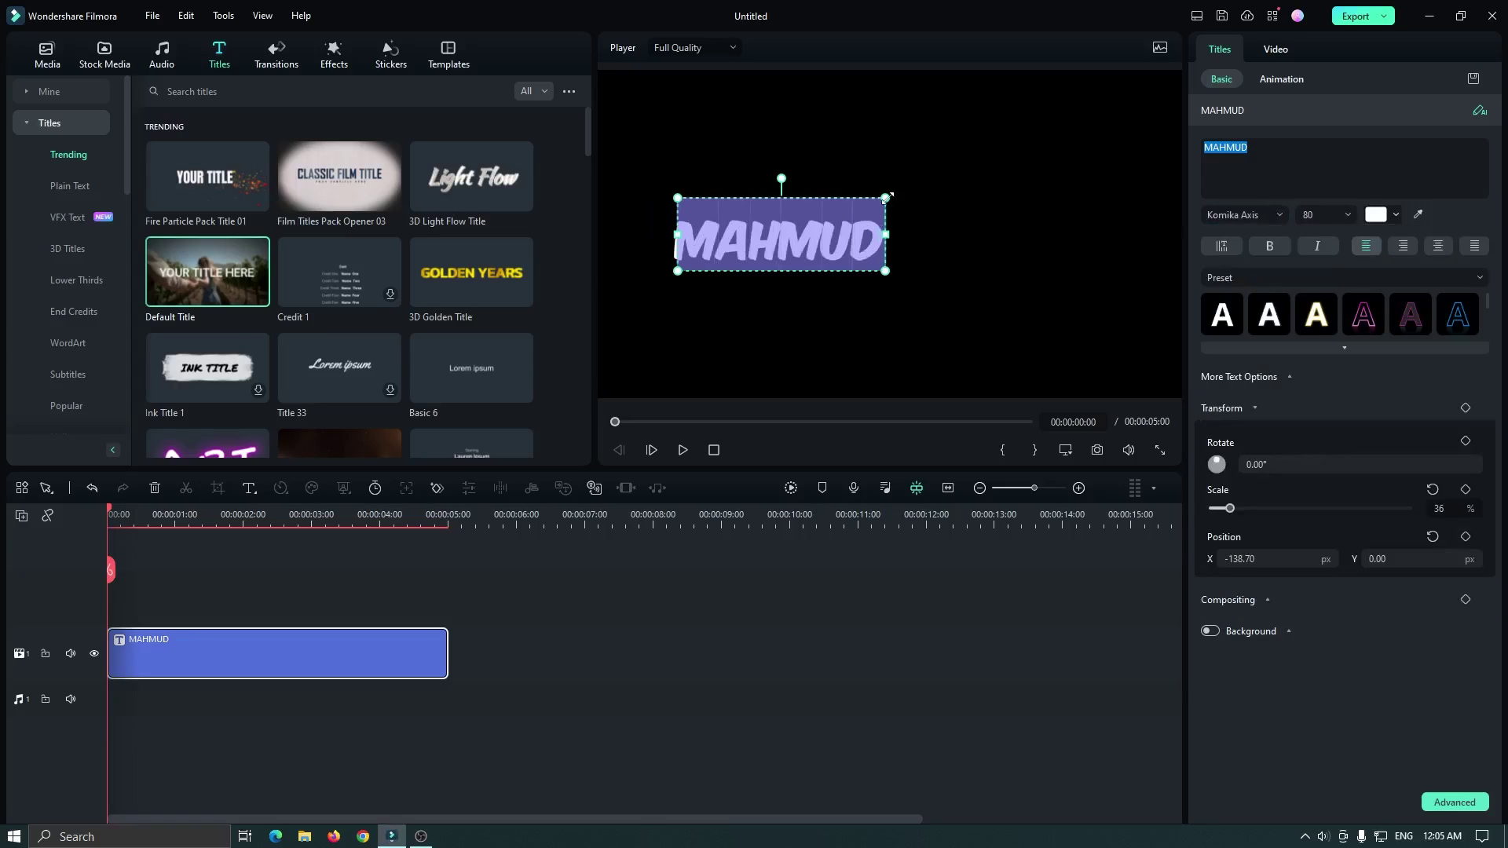
left_click_drag(888, 195, 1093, 148)
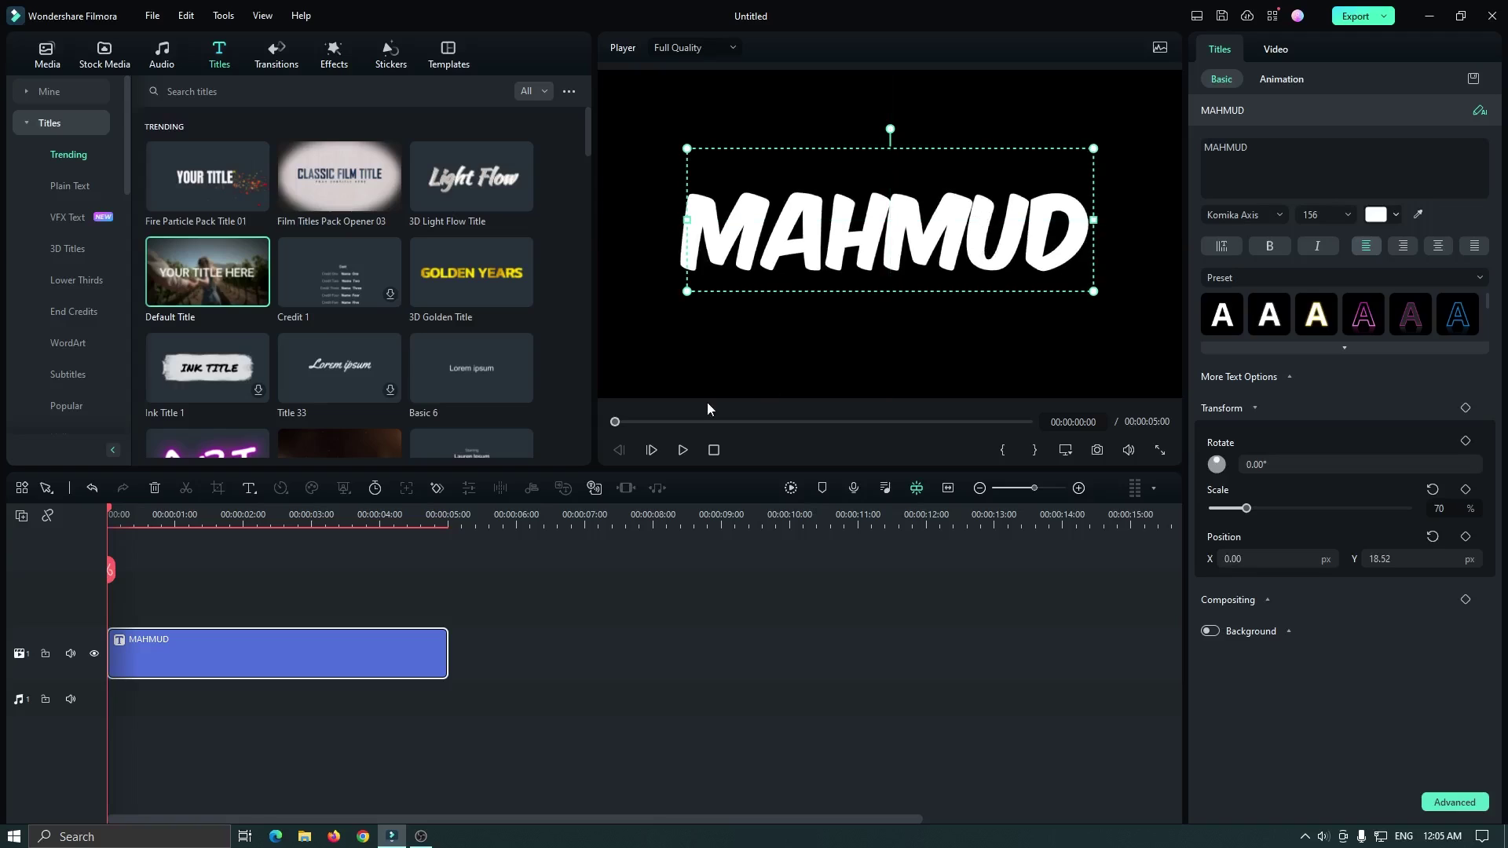
In the advanced text editor, colour the first M and the A green.
left_click(1454, 802)
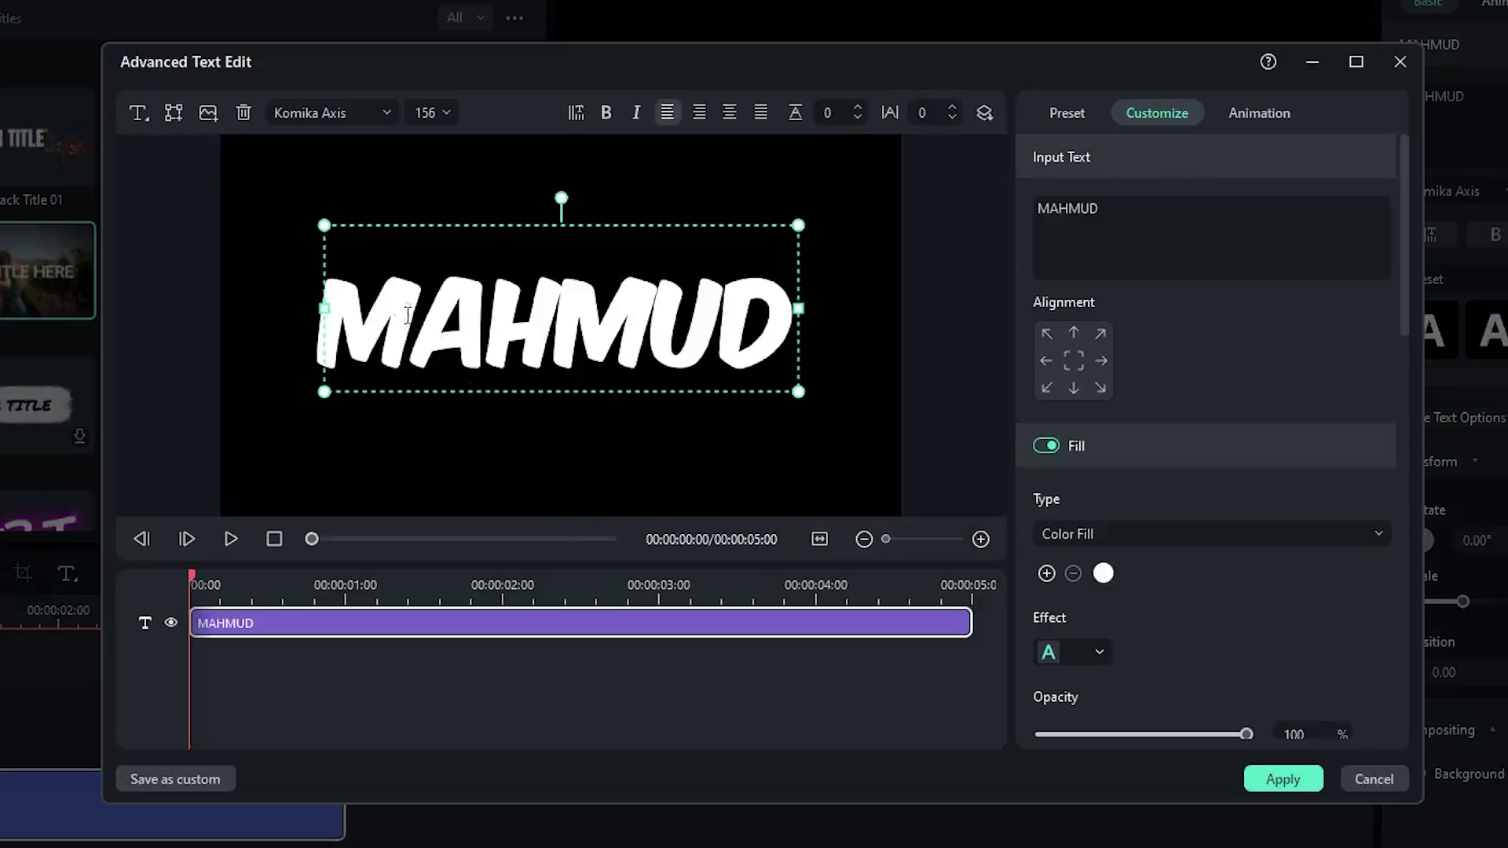
double_click(493, 304)
left_click_drag(408, 315, 342, 324)
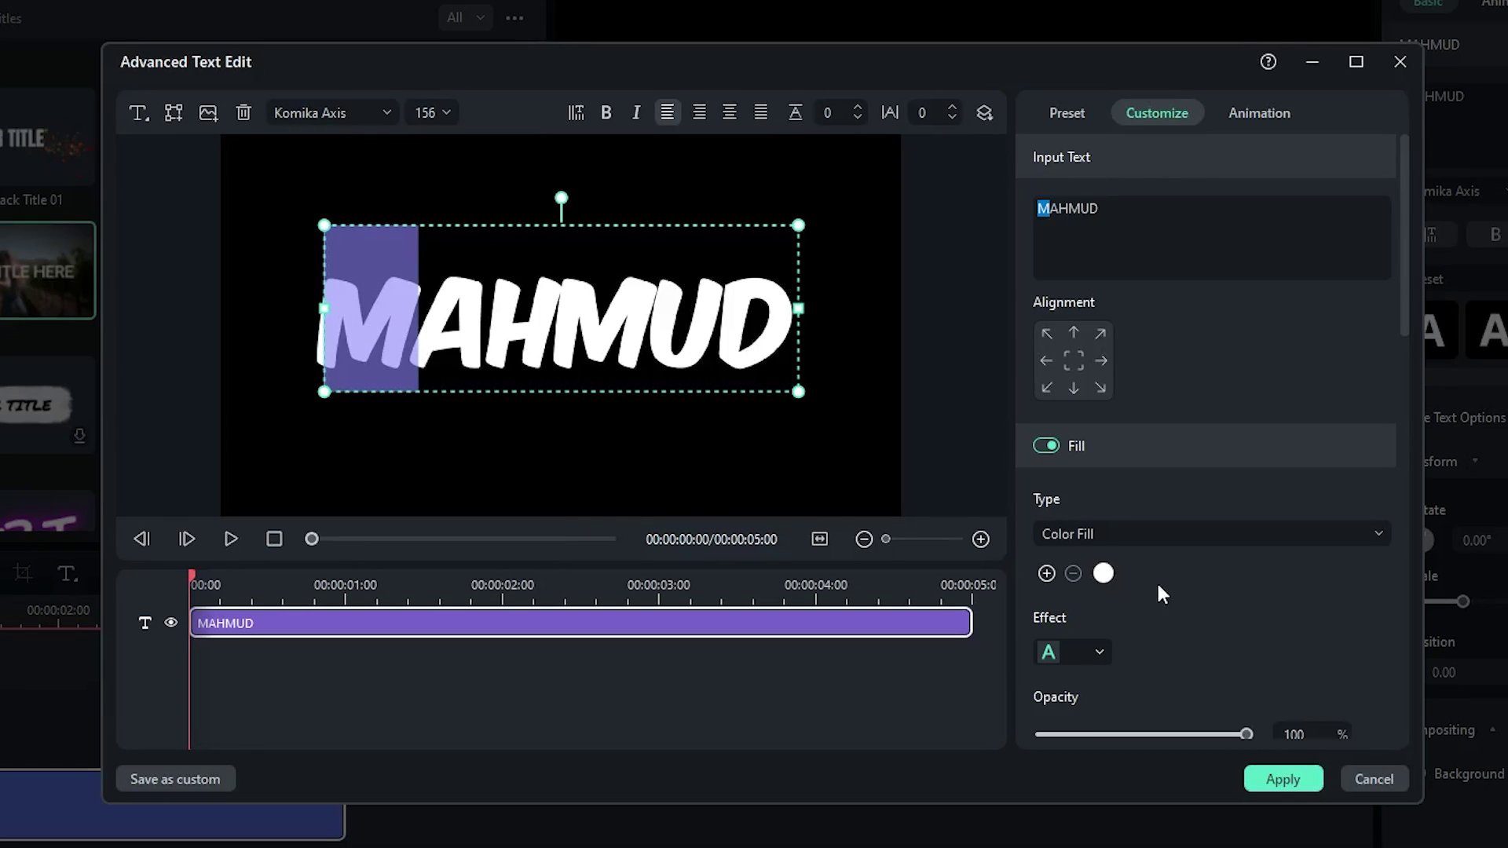
left_click(1104, 578)
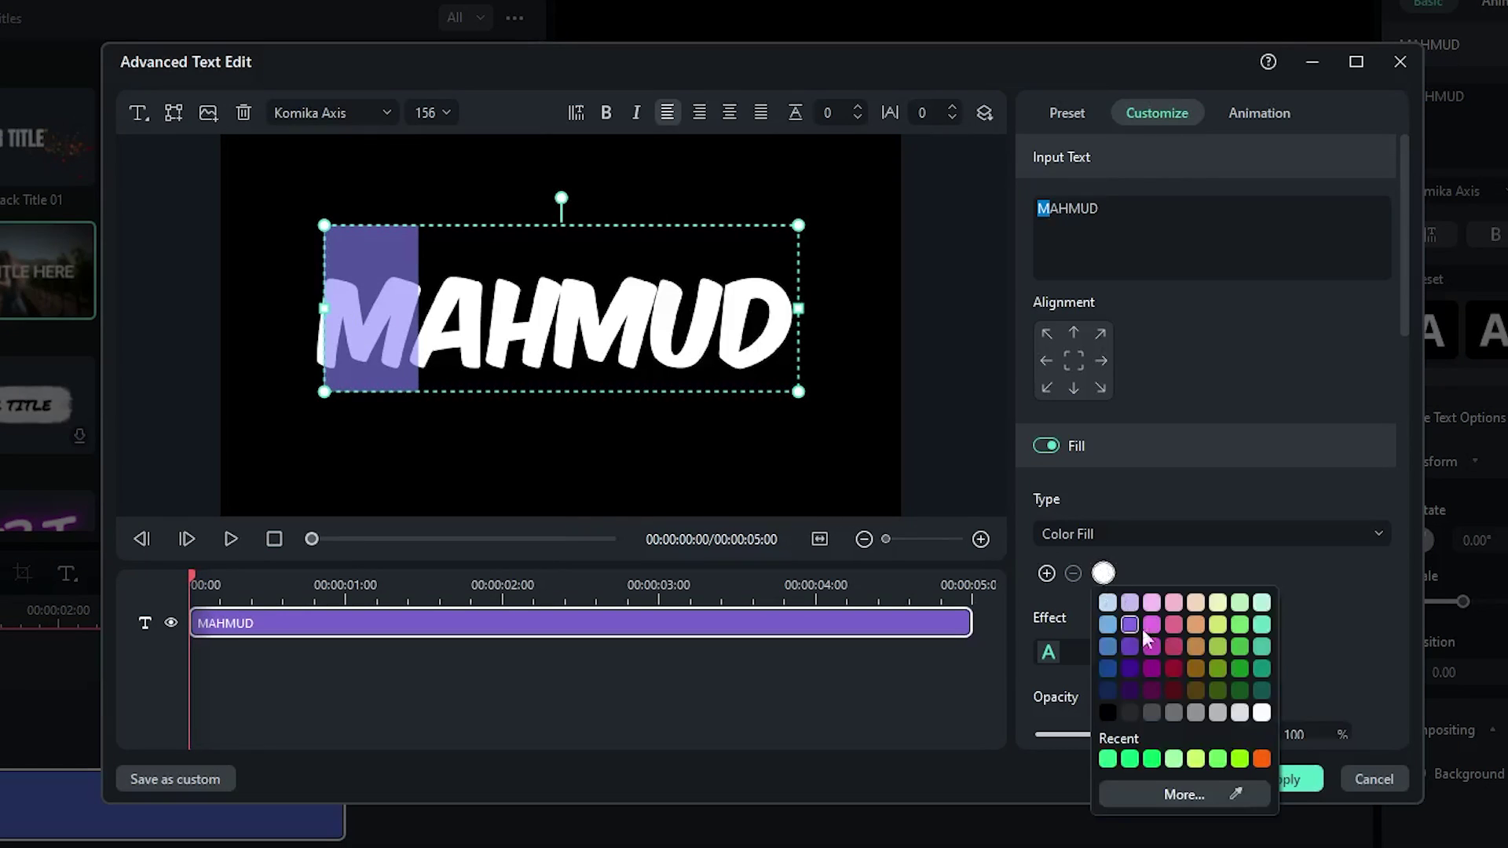
left_click(1230, 761)
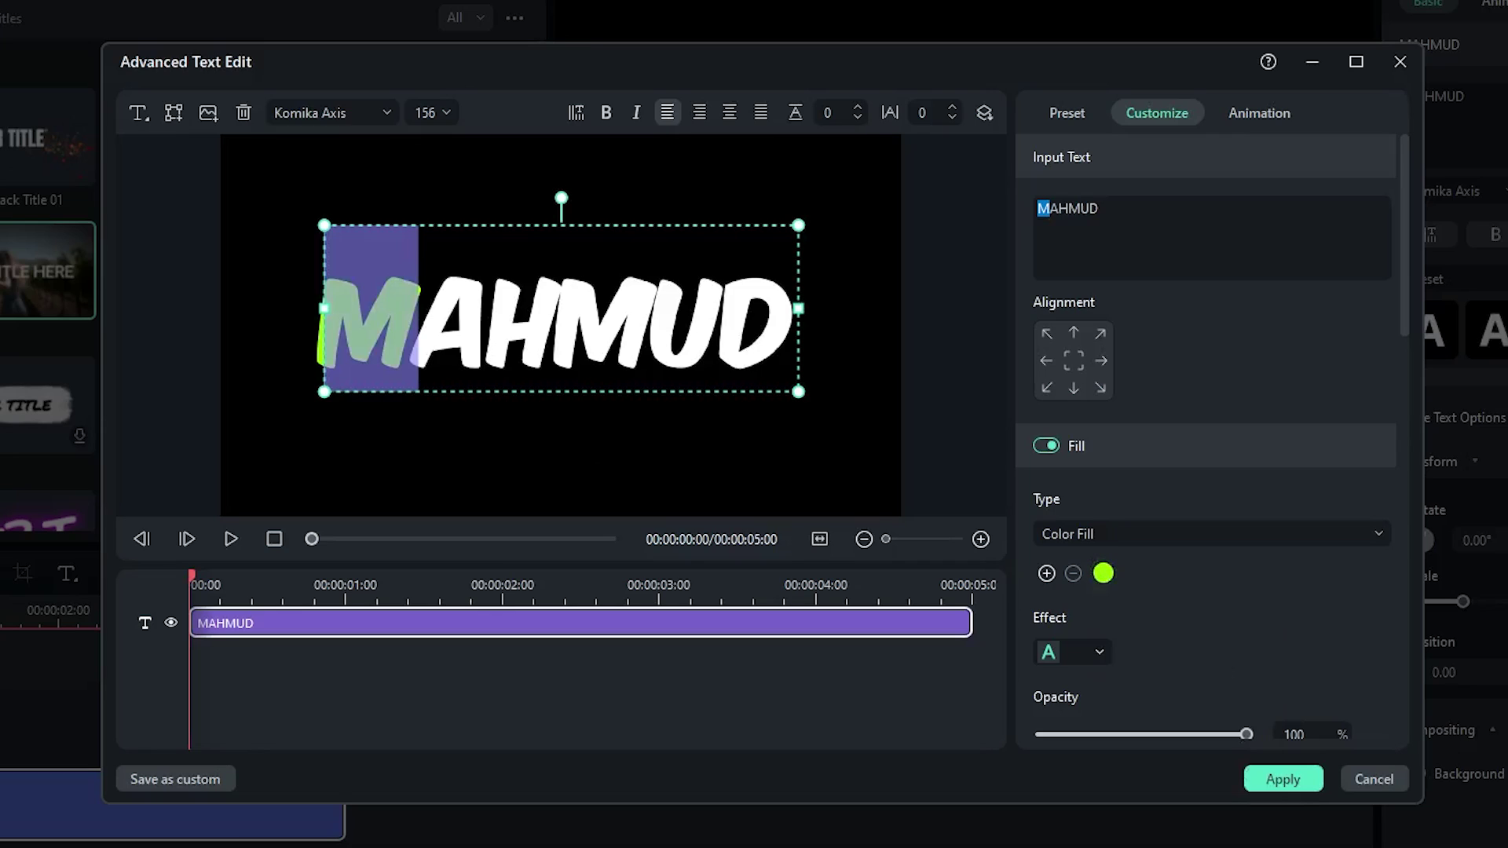
left_click_drag(418, 322, 488, 322)
left_click(1104, 574)
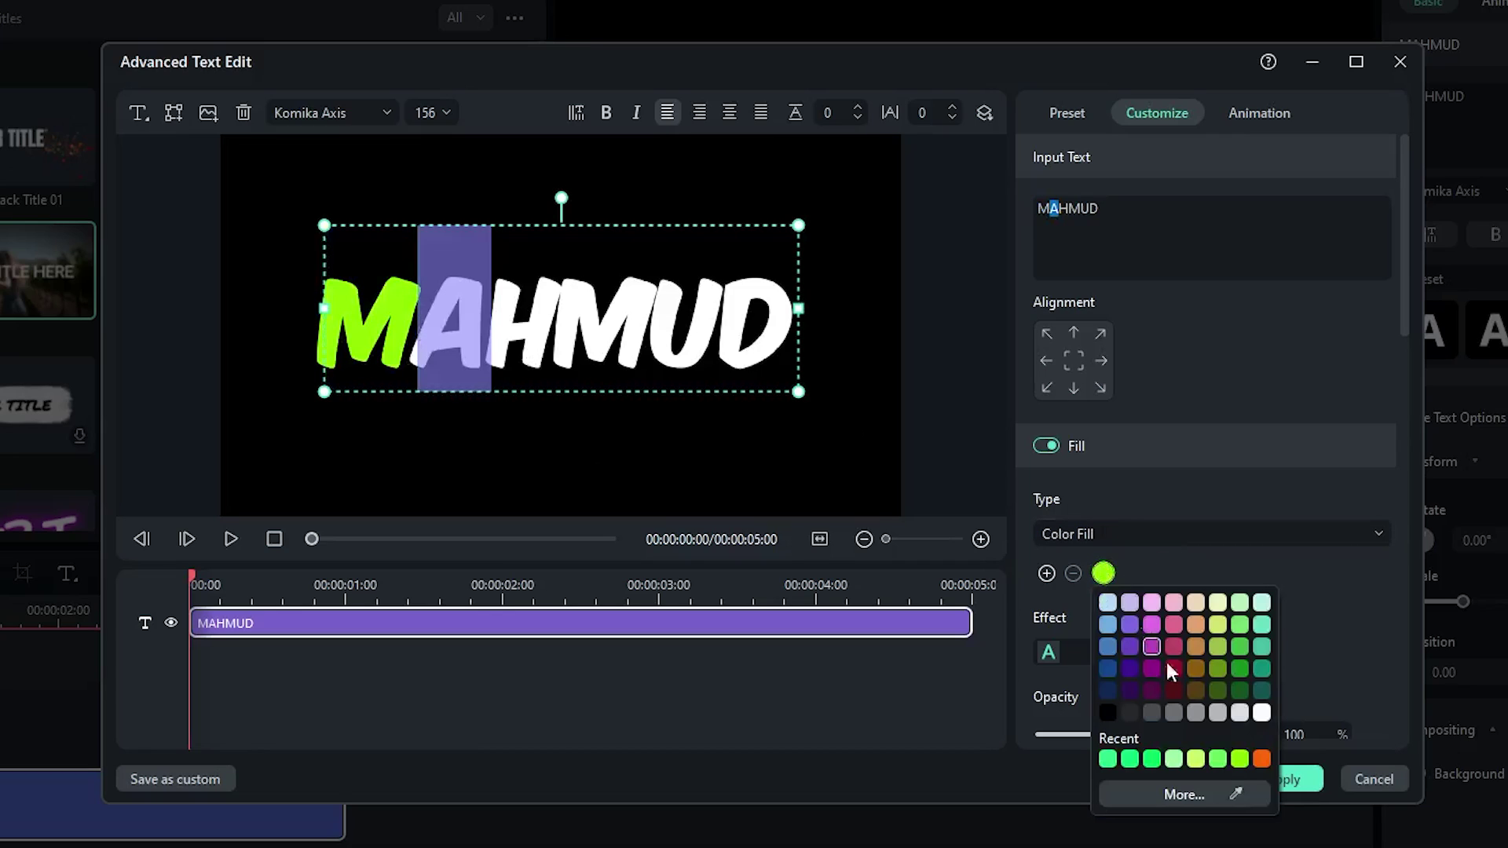
left_click(1216, 759)
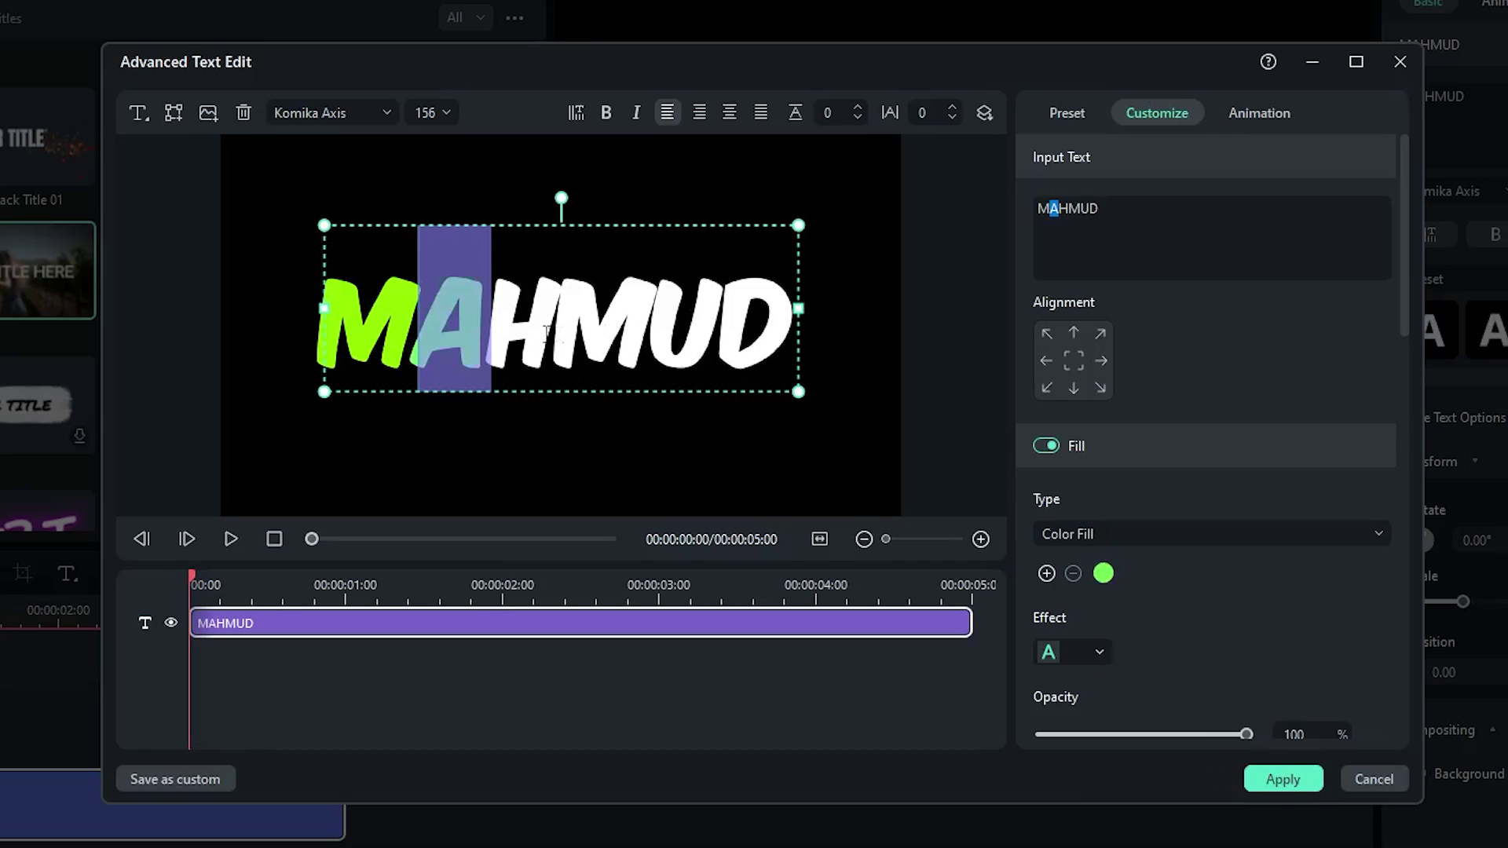
Colour the H a different green and the second M light green.
left_click_drag(533, 323, 561, 323)
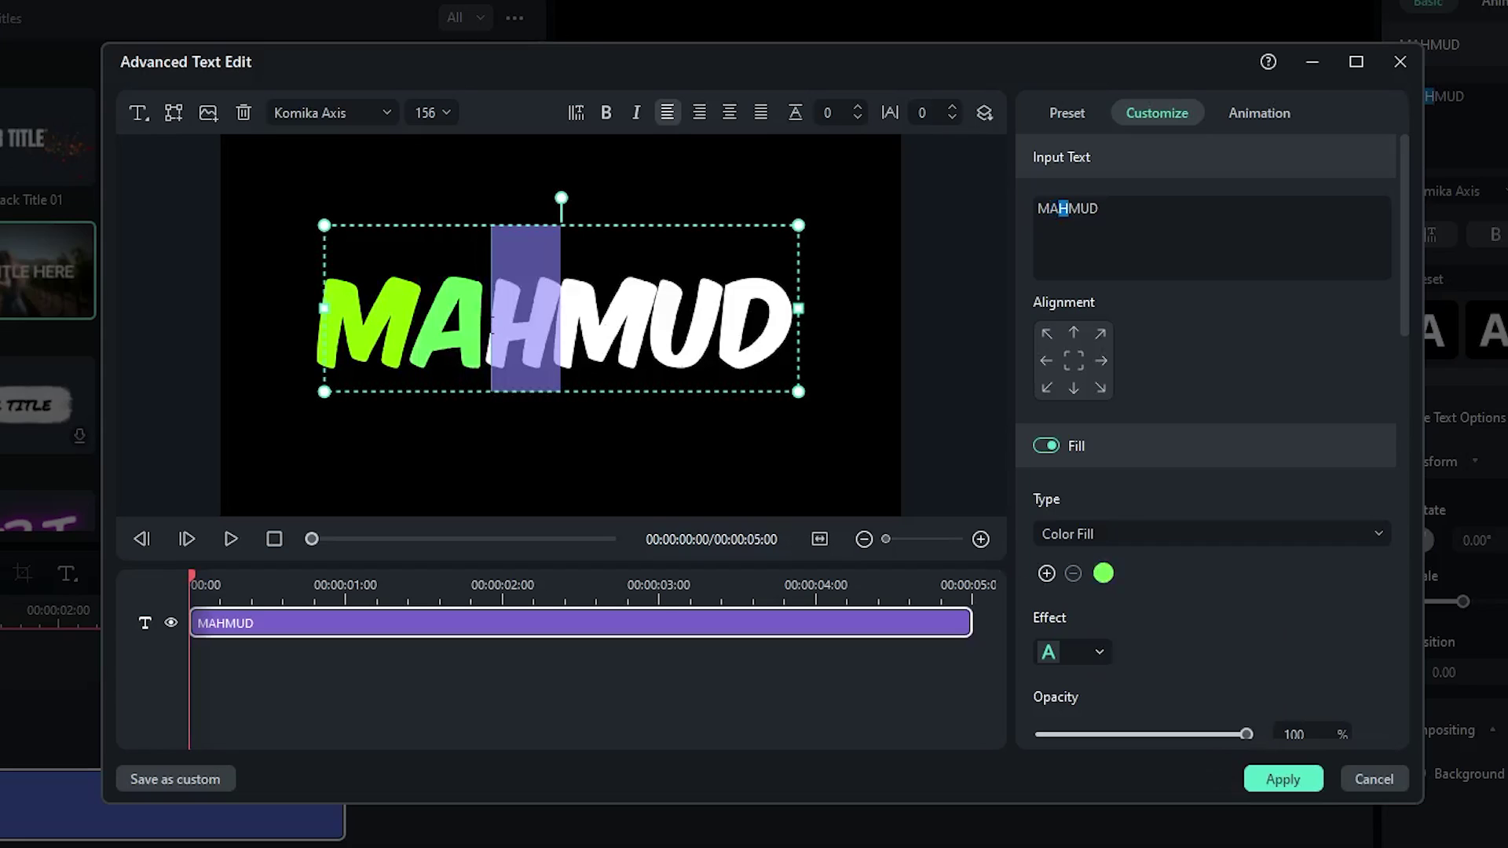
left_click(1102, 573)
left_click(1152, 758)
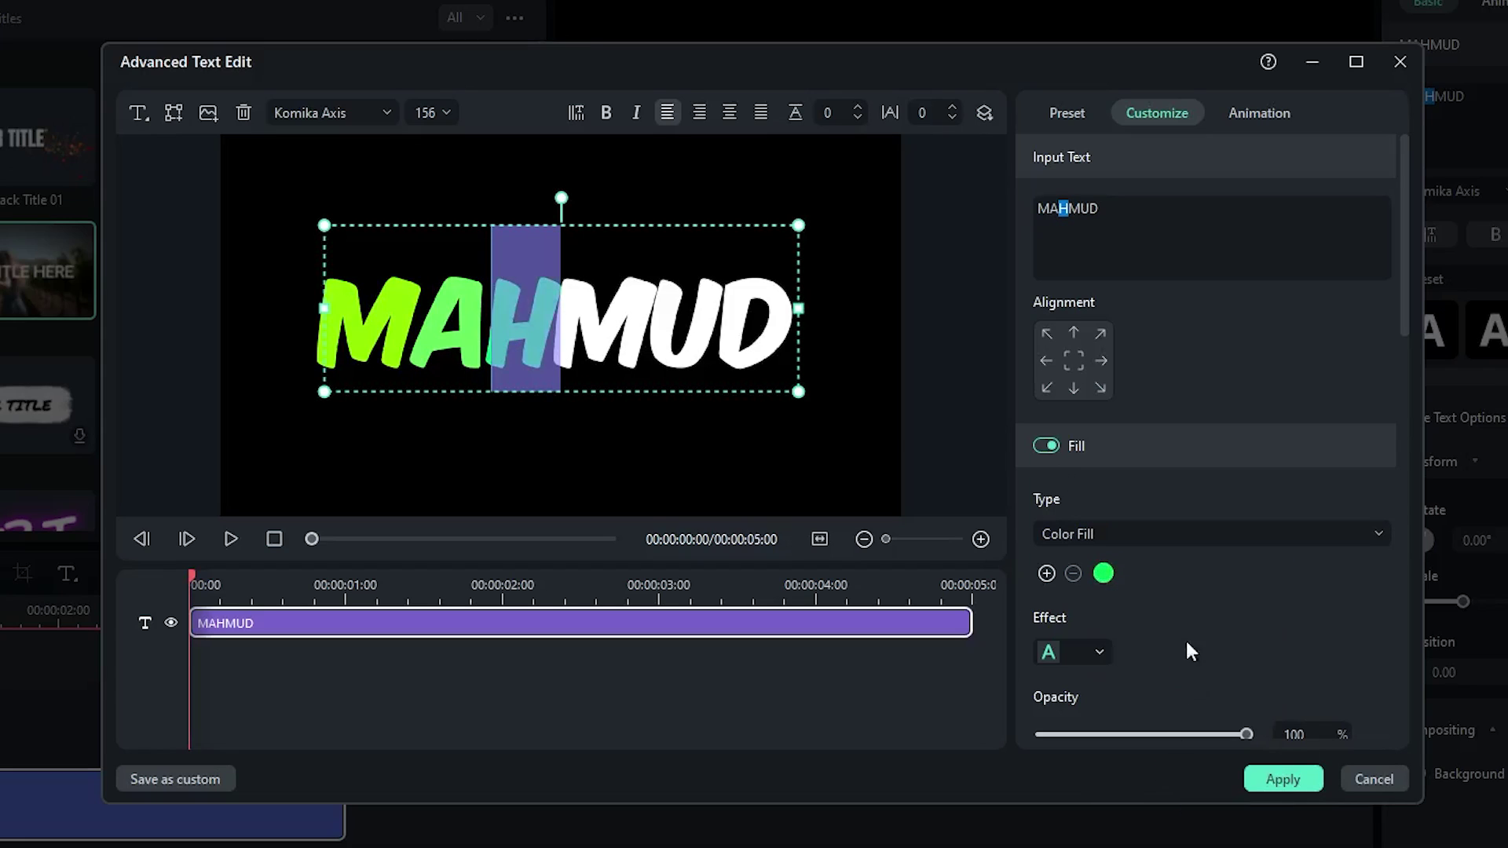
left_click(633, 328)
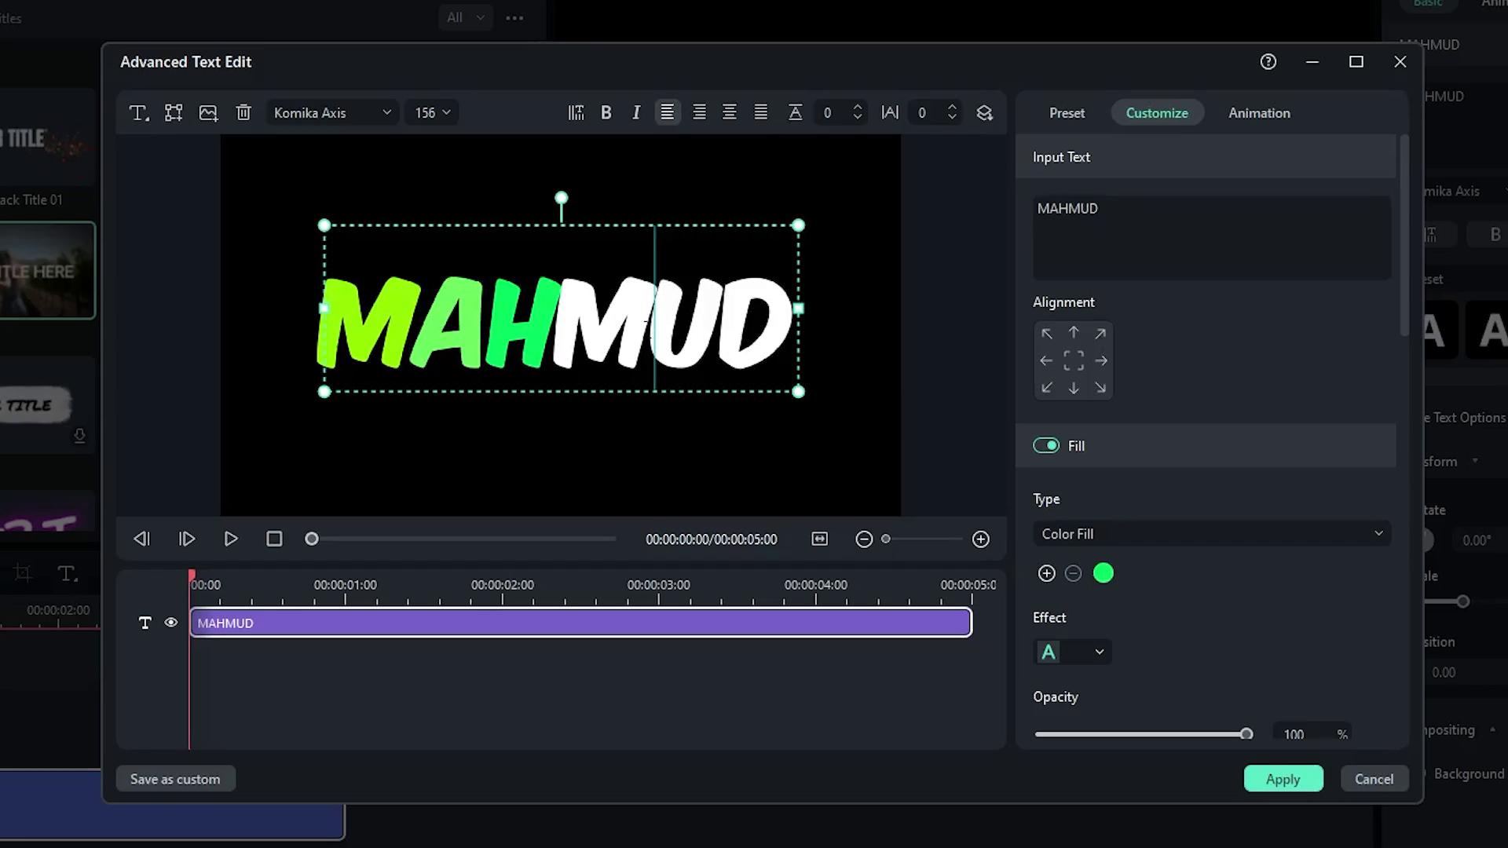
left_click_drag(645, 322, 559, 322)
left_click(1102, 574)
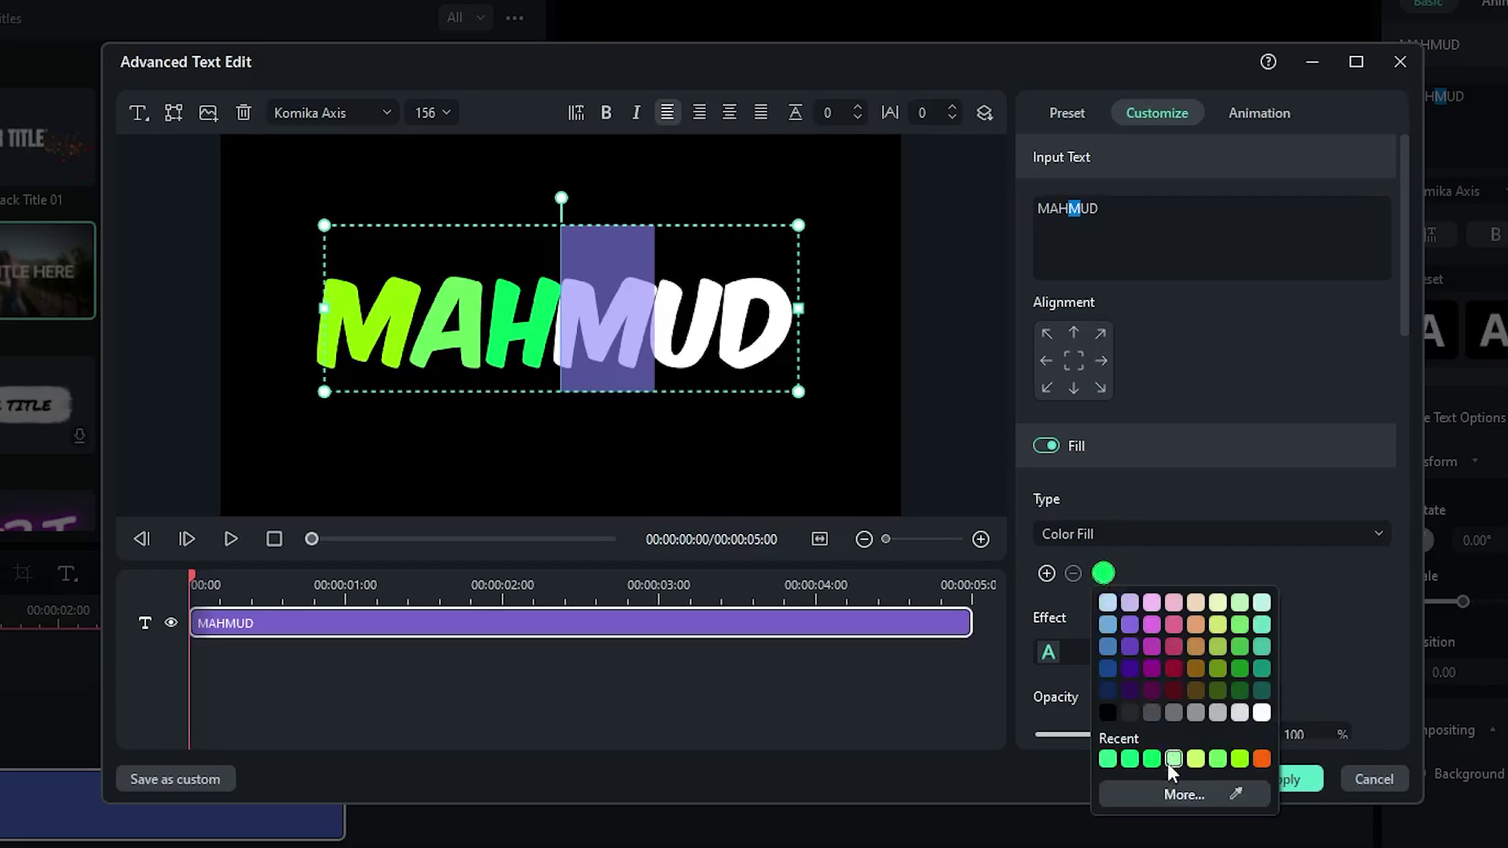
left_click(1173, 758)
Colour the U bright green and the D yellow-green, then apply the letter colours.
left_click(702, 326)
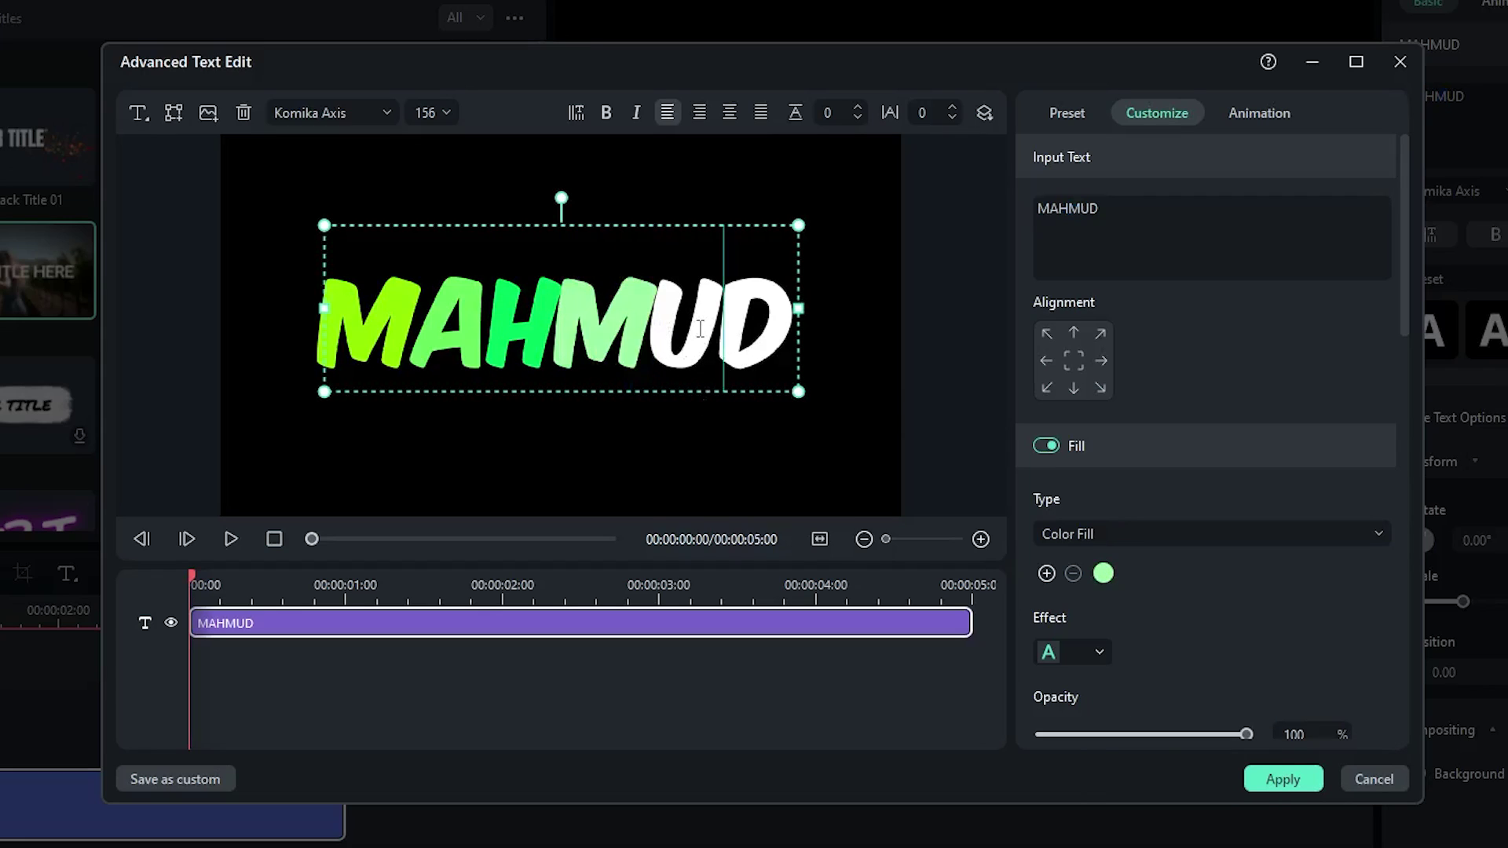
left_click_drag(699, 328, 772, 331)
left_click(1103, 573)
left_click(1151, 759)
left_click(1104, 573)
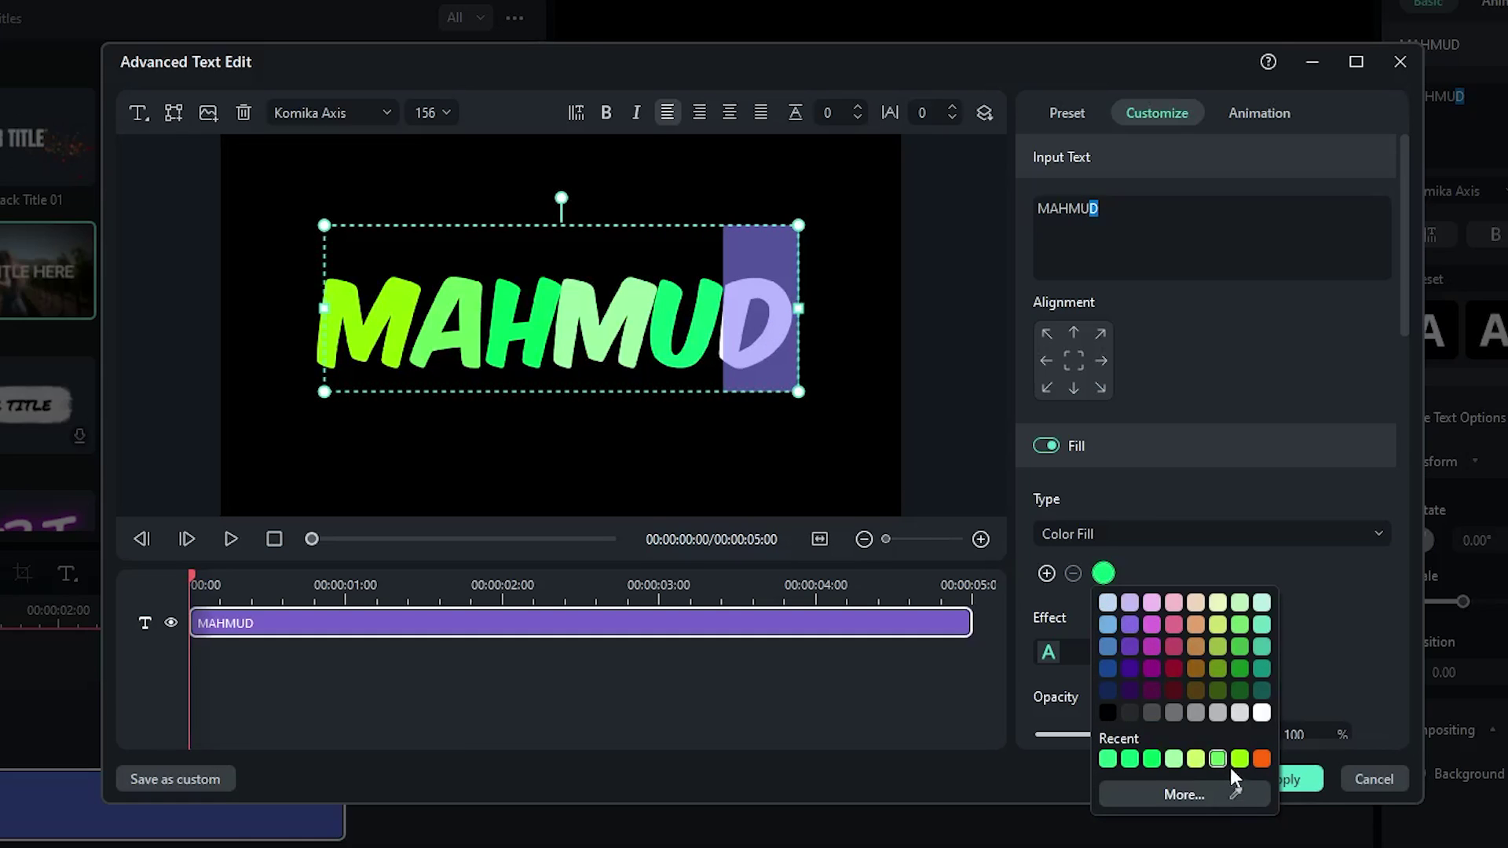
left_click(1230, 758)
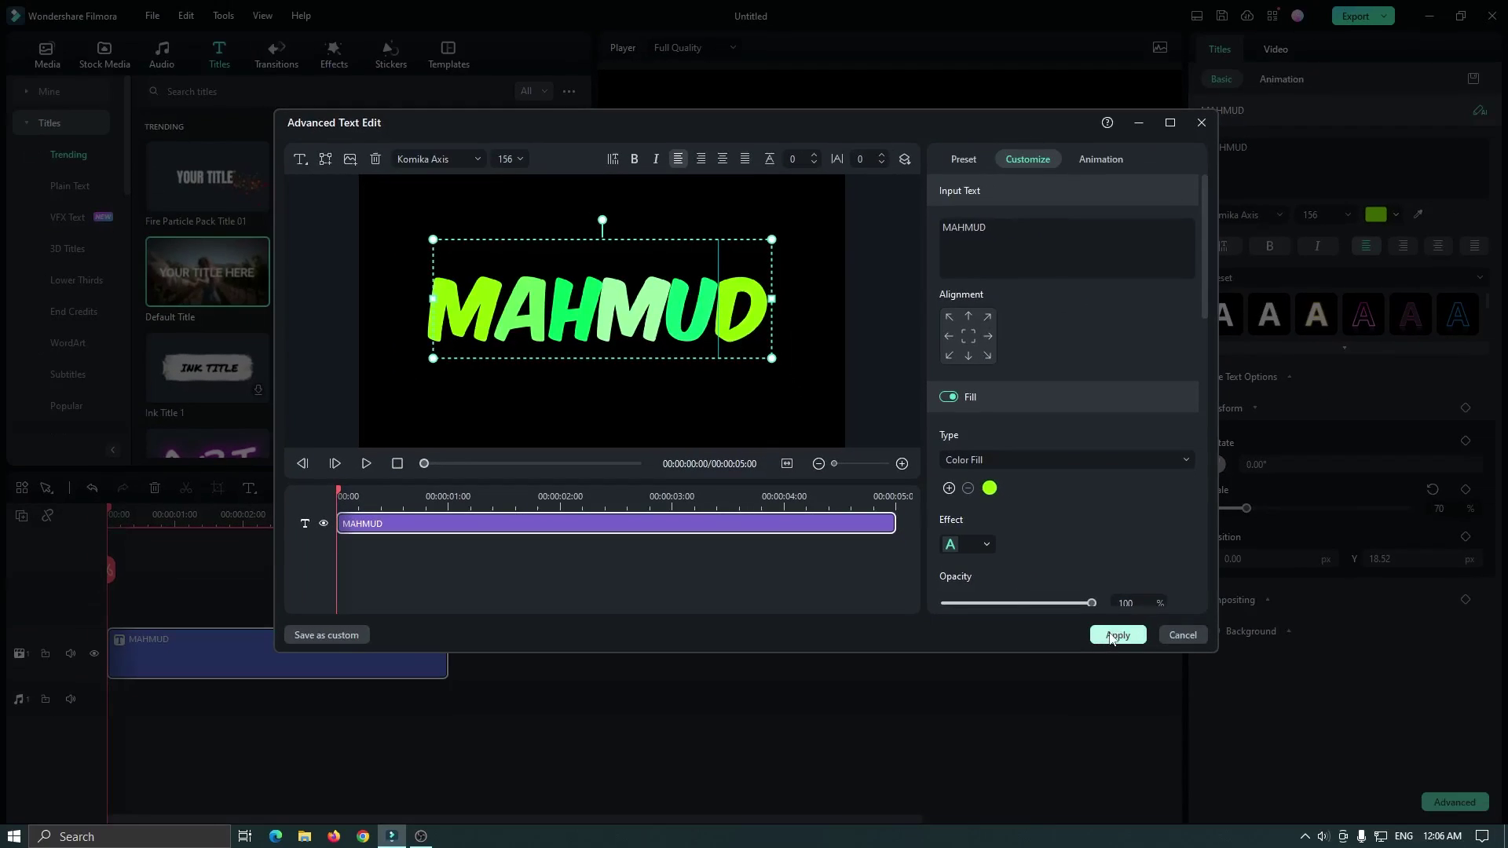
left_click(1283, 779)
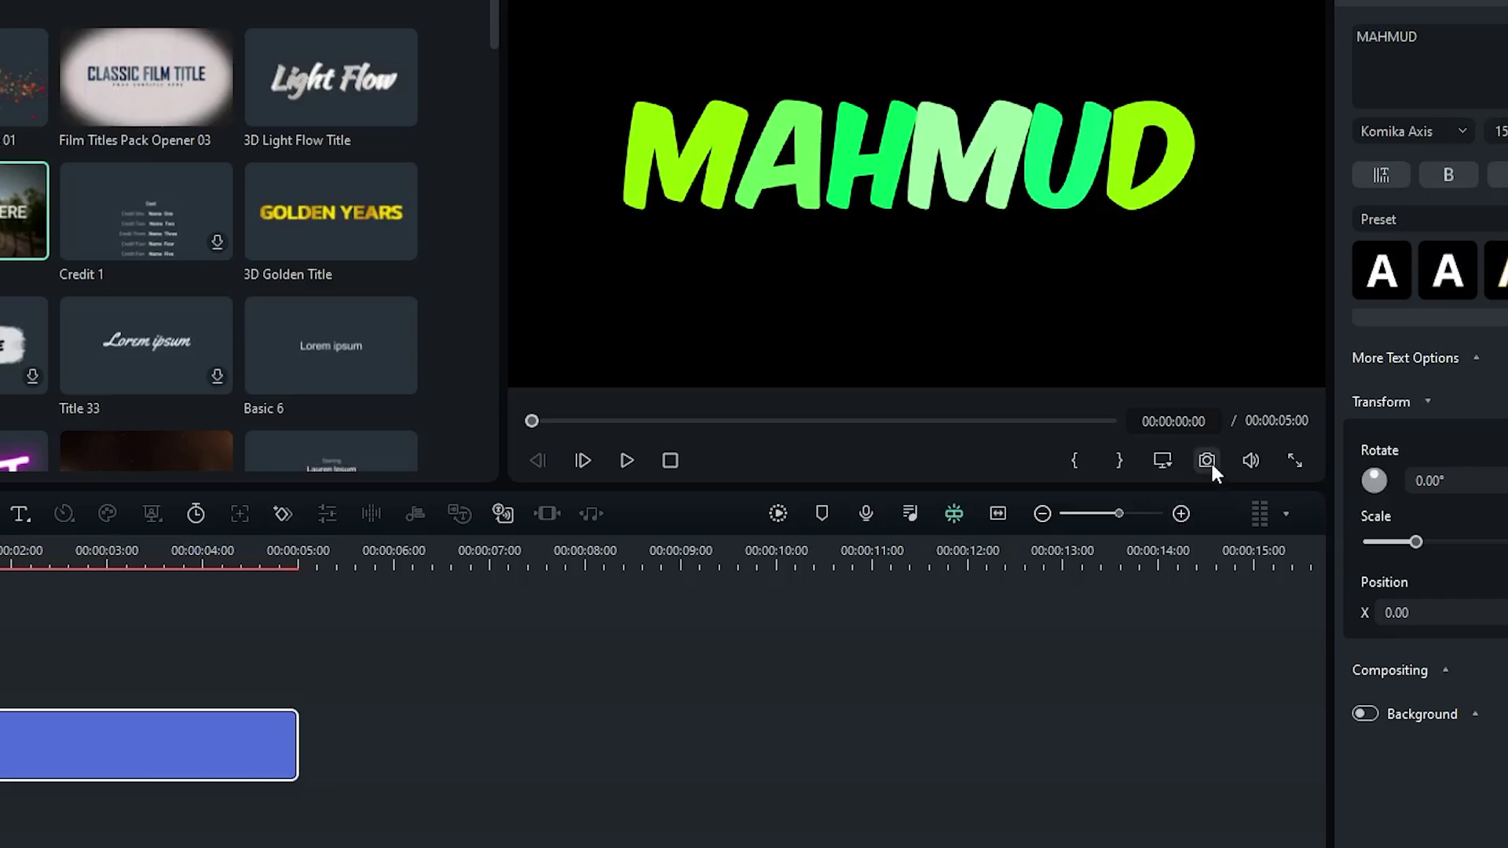
Save the current preview frame as a PNG snapshot.
left_click(1096, 449)
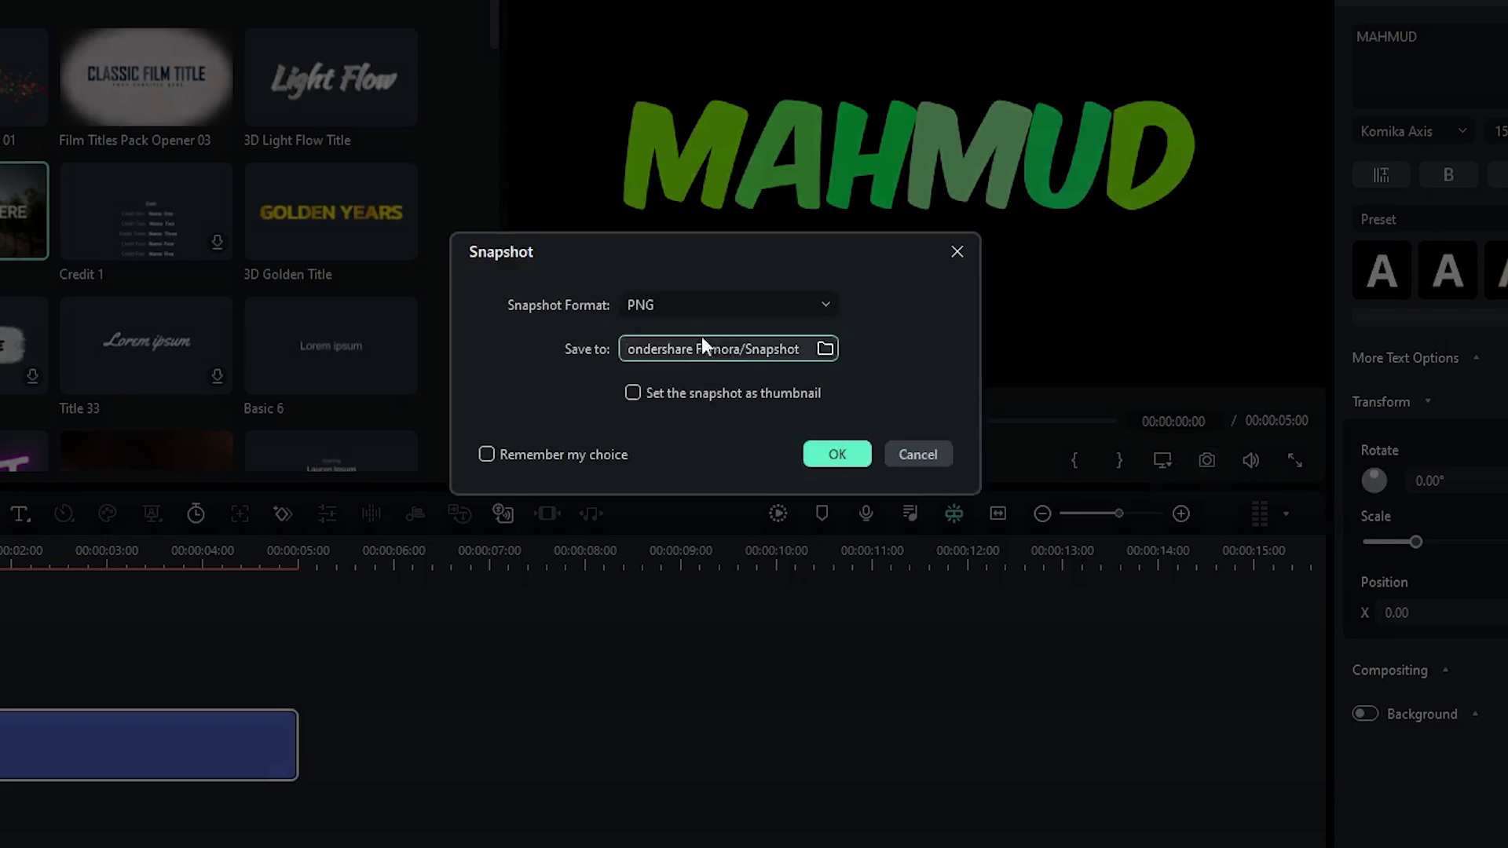
left_click(836, 452)
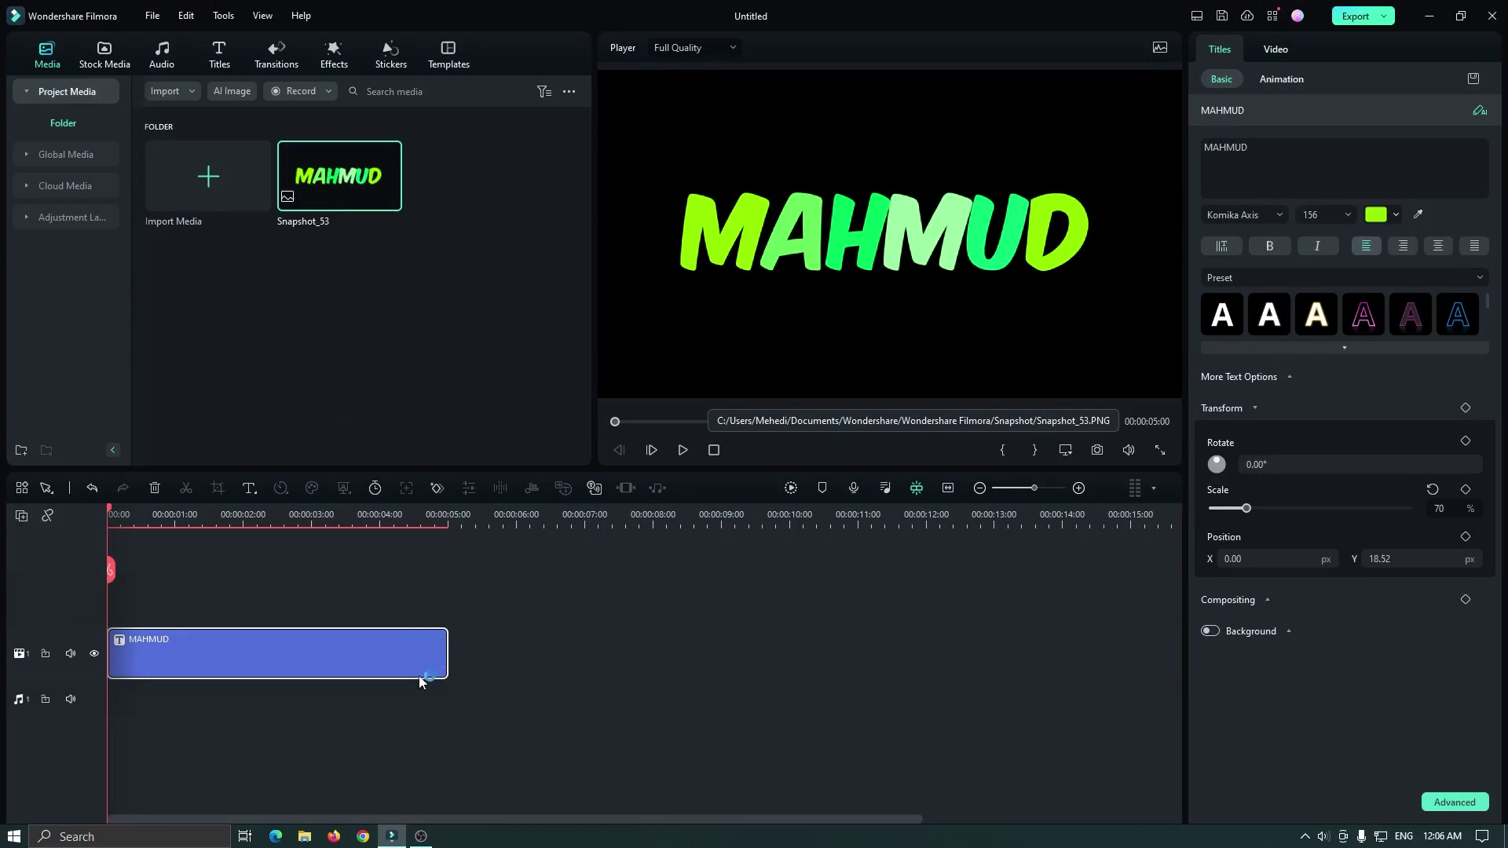
Replace the MAHMUD title clip on the timeline with the Snapshot_53 still.
left_click(411, 700)
left_click_drag(431, 713, 302, 620)
key("Delete")
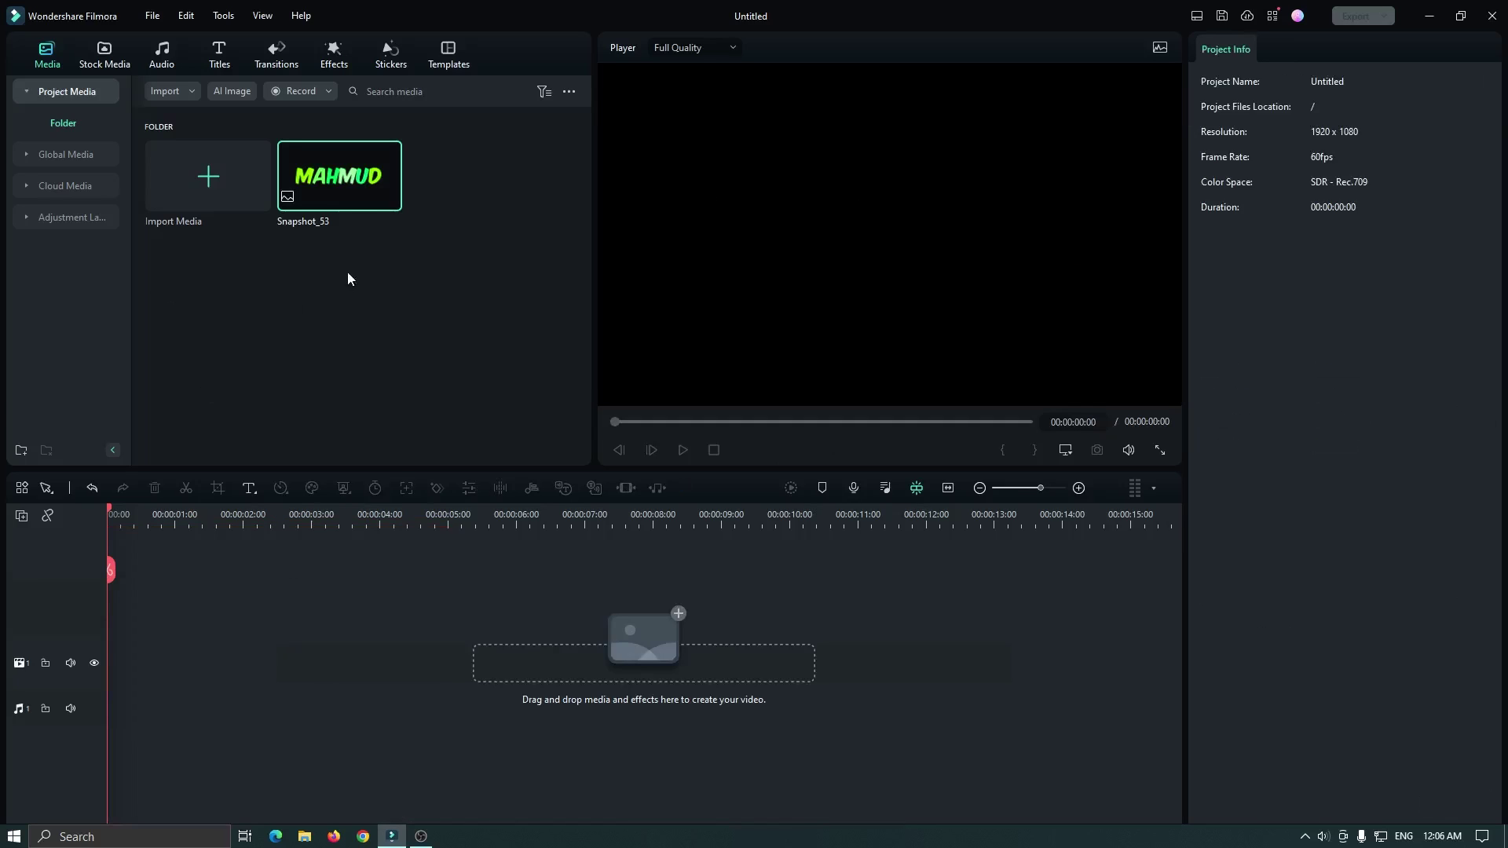
left_click_drag(333, 185, 107, 683)
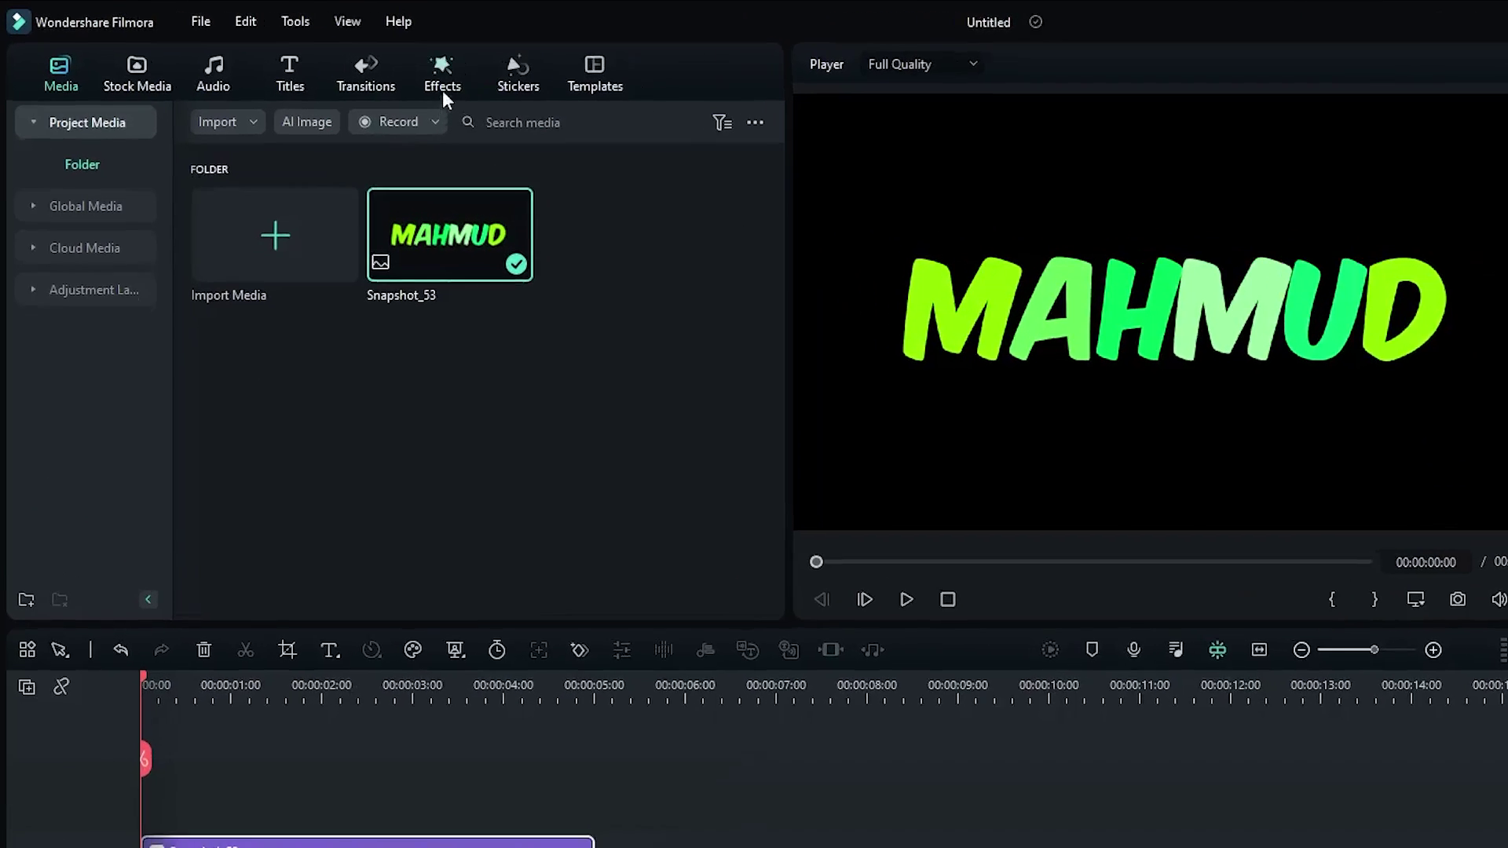
Search the effects library for 'hue' and apply Hue Shift to the clip.
left_click(334, 59)
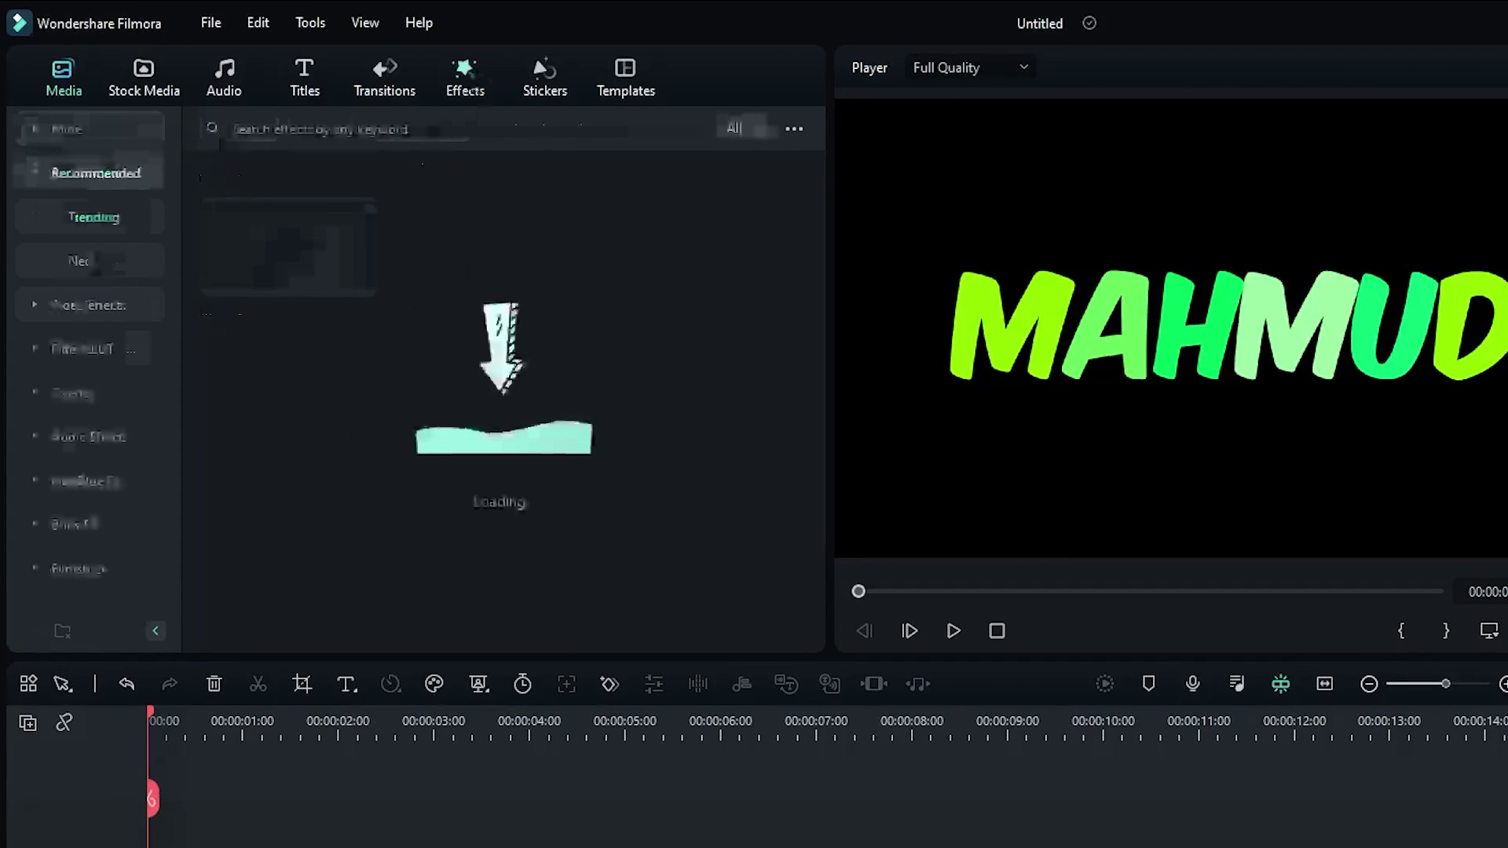
left_click(383, 129)
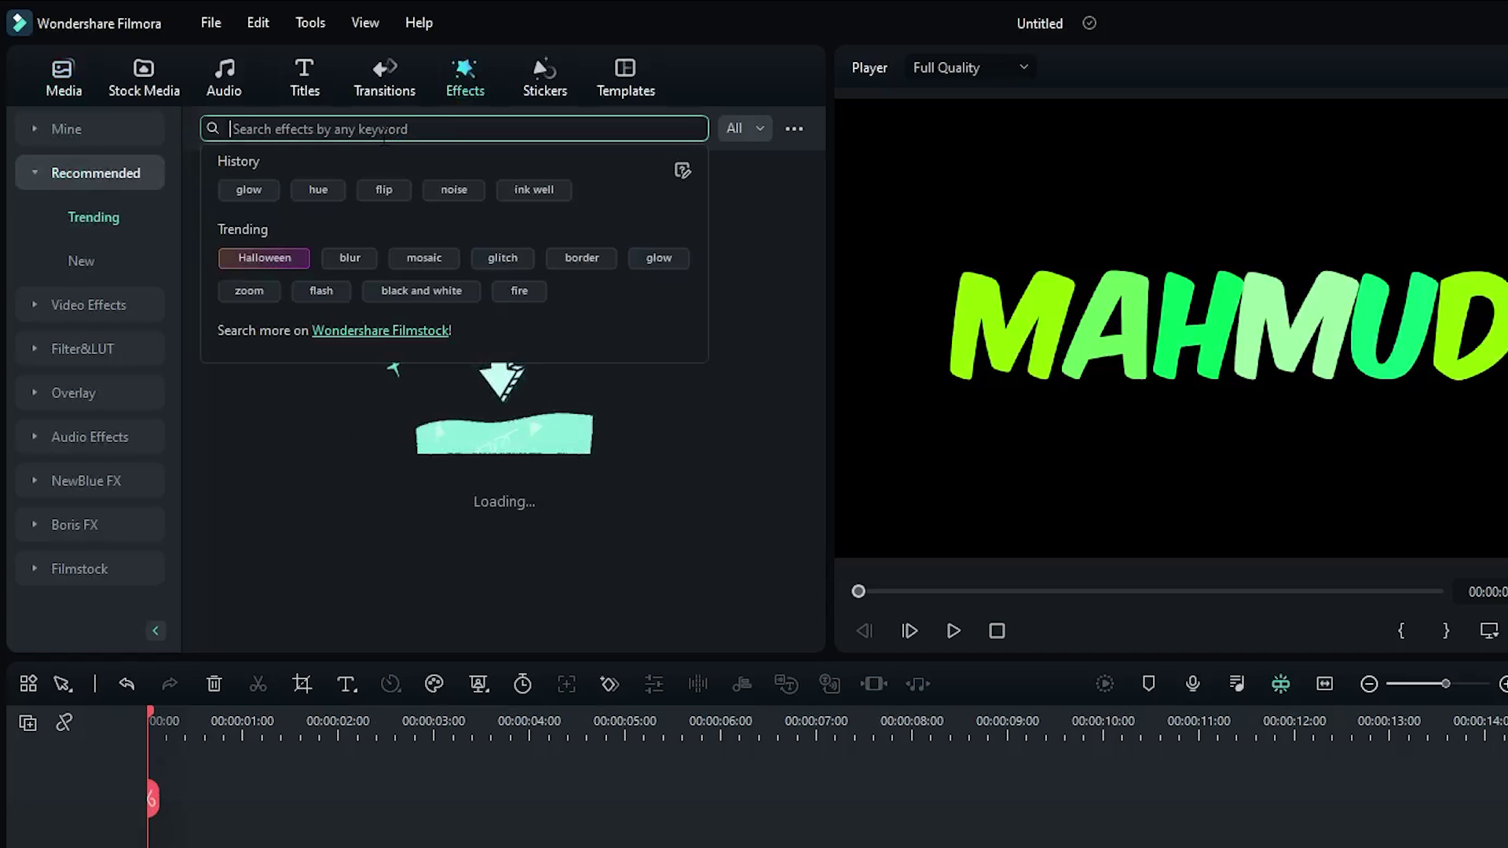
type("hue")
key("Return")
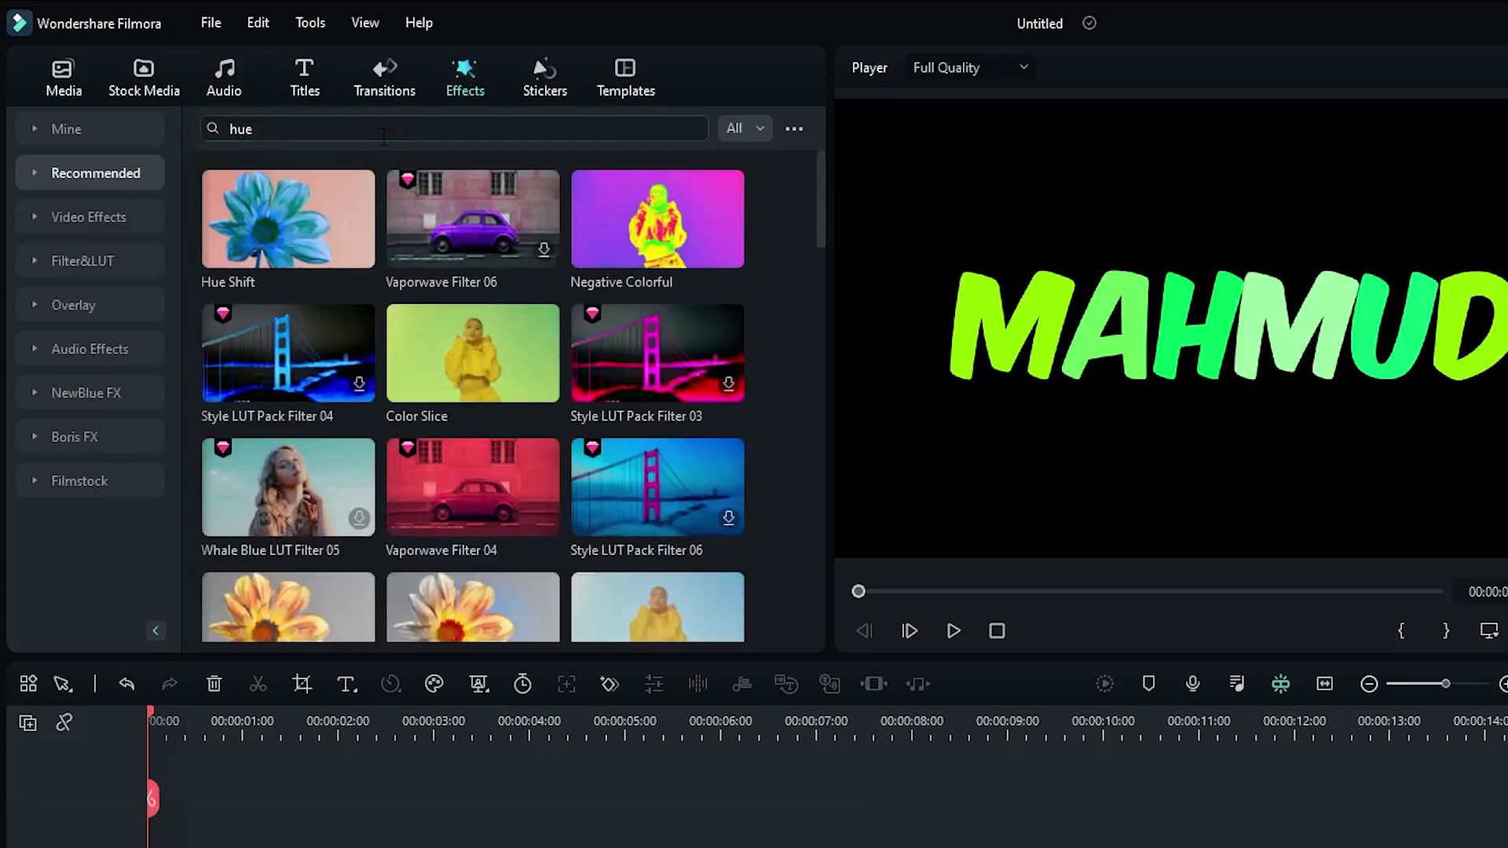
left_click_drag(286, 203, 213, 657)
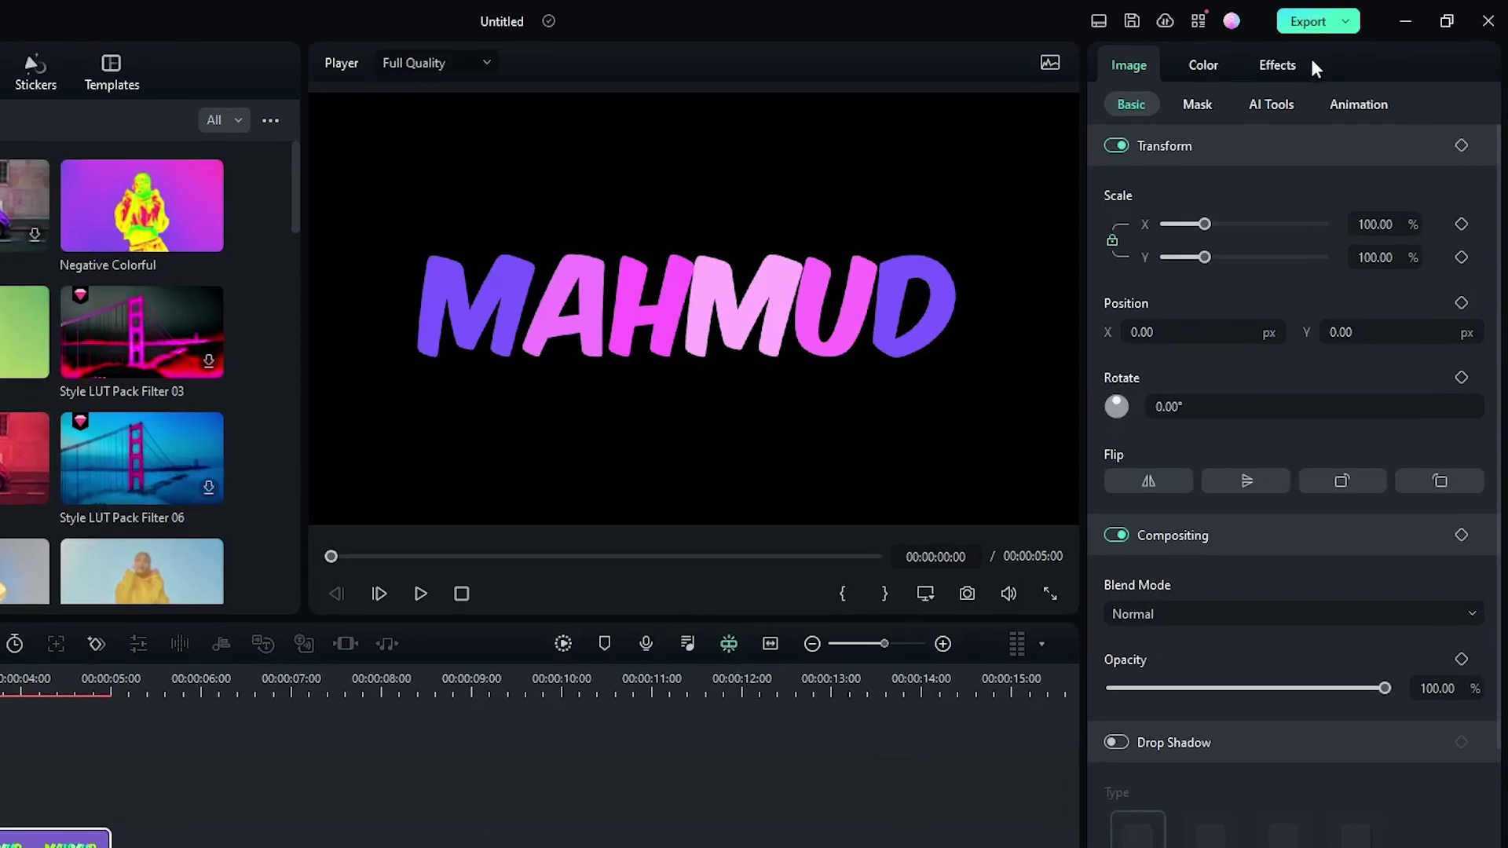
Drag the clip's Hue Shift Hue slider all the way down to 0.
left_click(1343, 49)
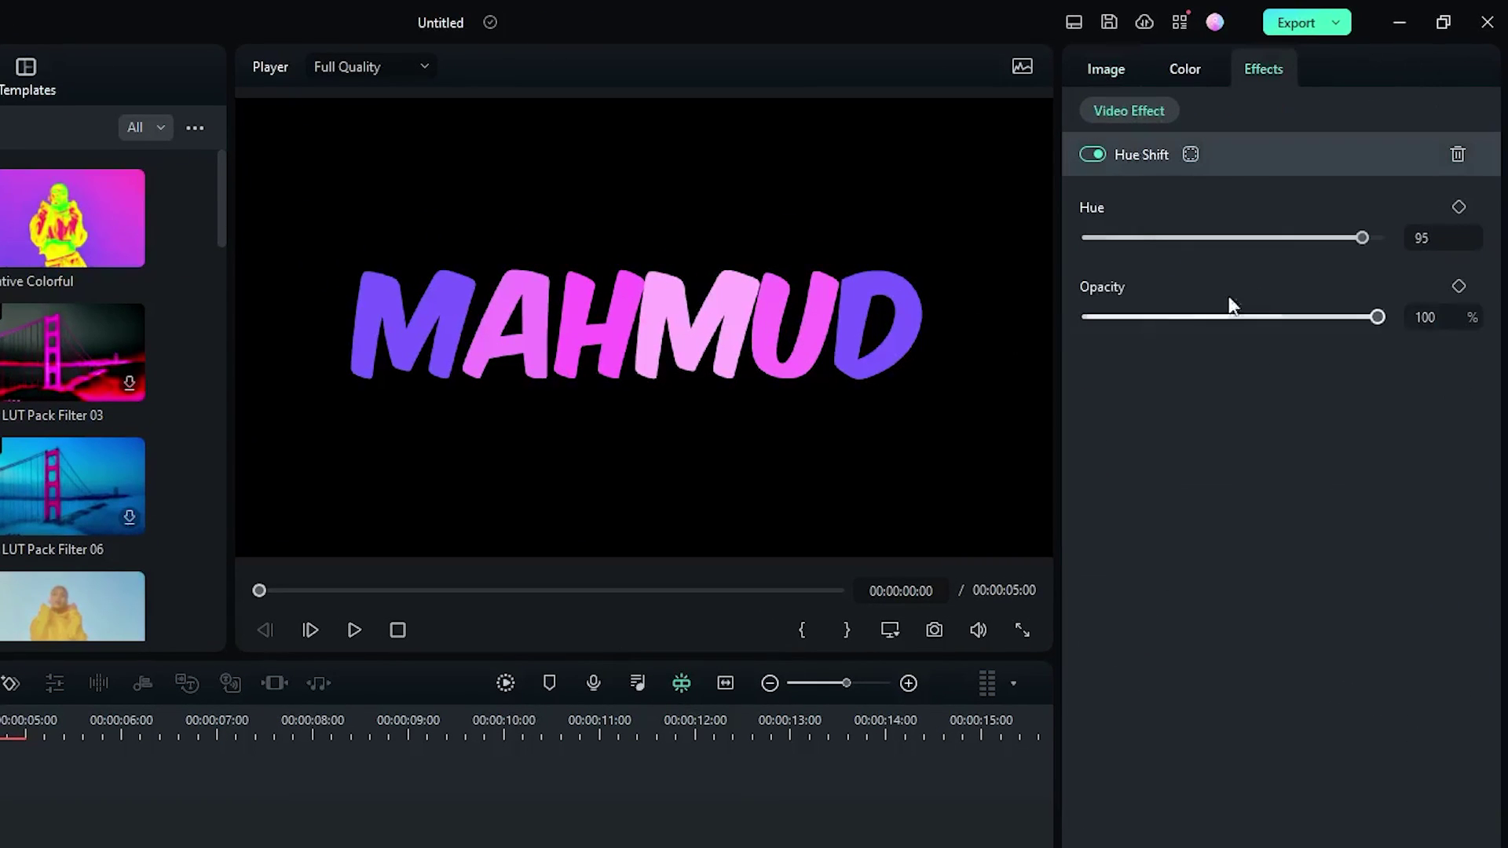
left_click_drag(1335, 233, 1084, 238)
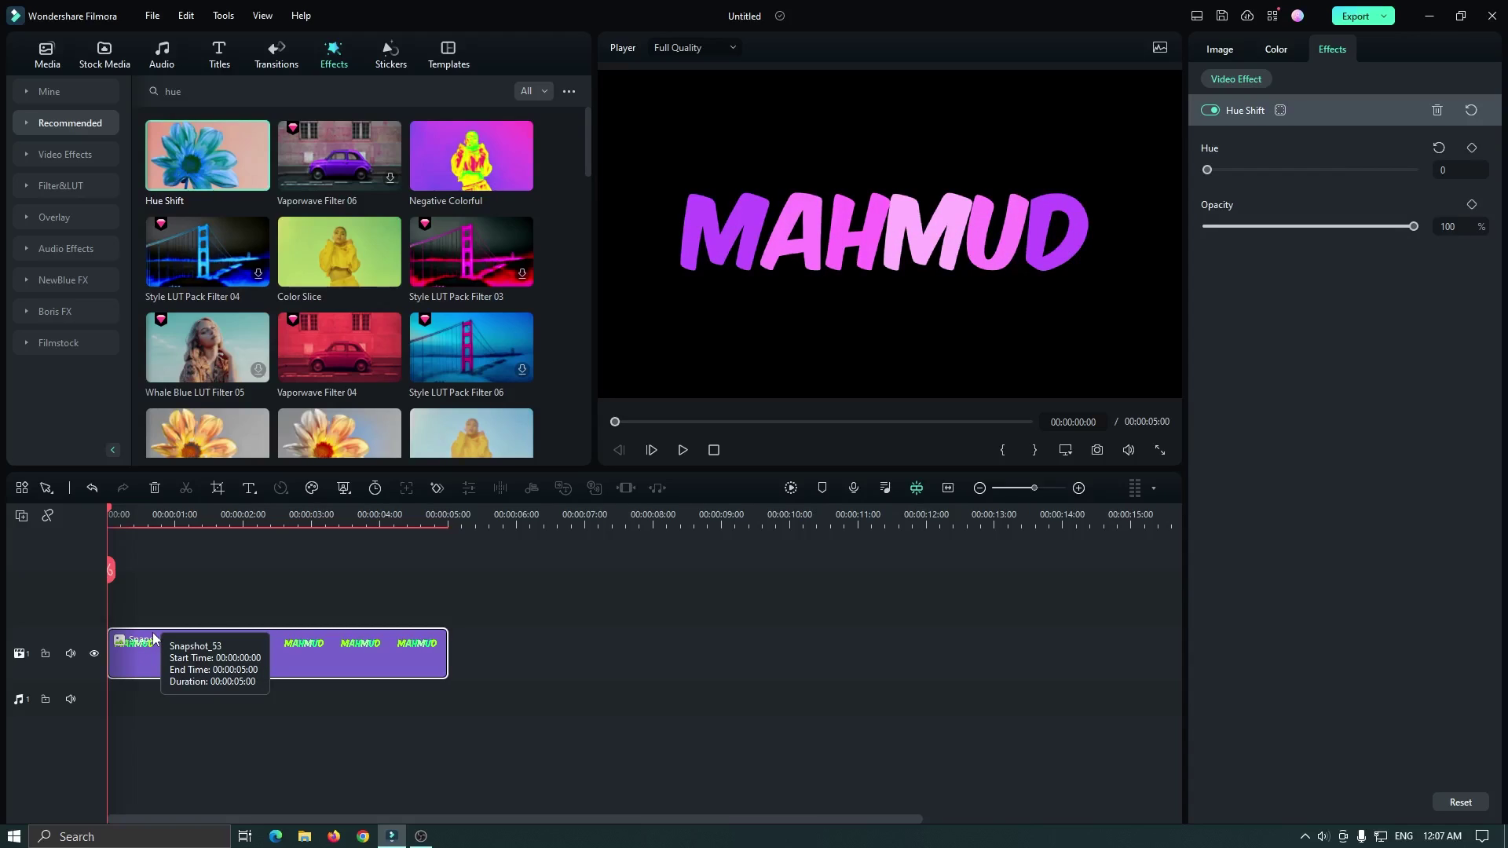
Add Hue keyframes alternating 0 and 100 in half-second steps through two seconds.
left_click(1473, 150)
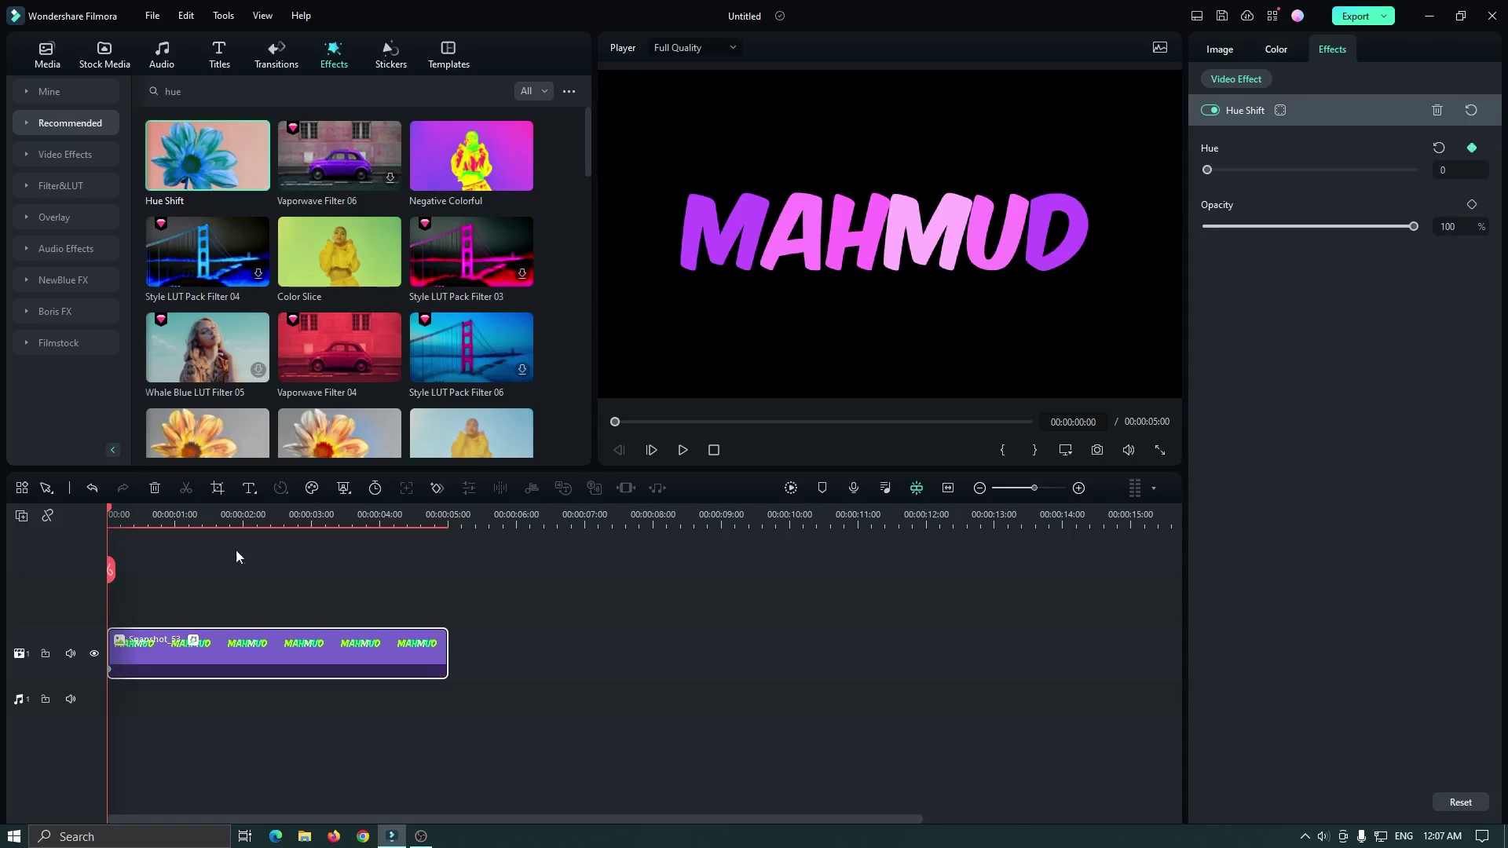
left_click_drag(108, 511, 142, 512)
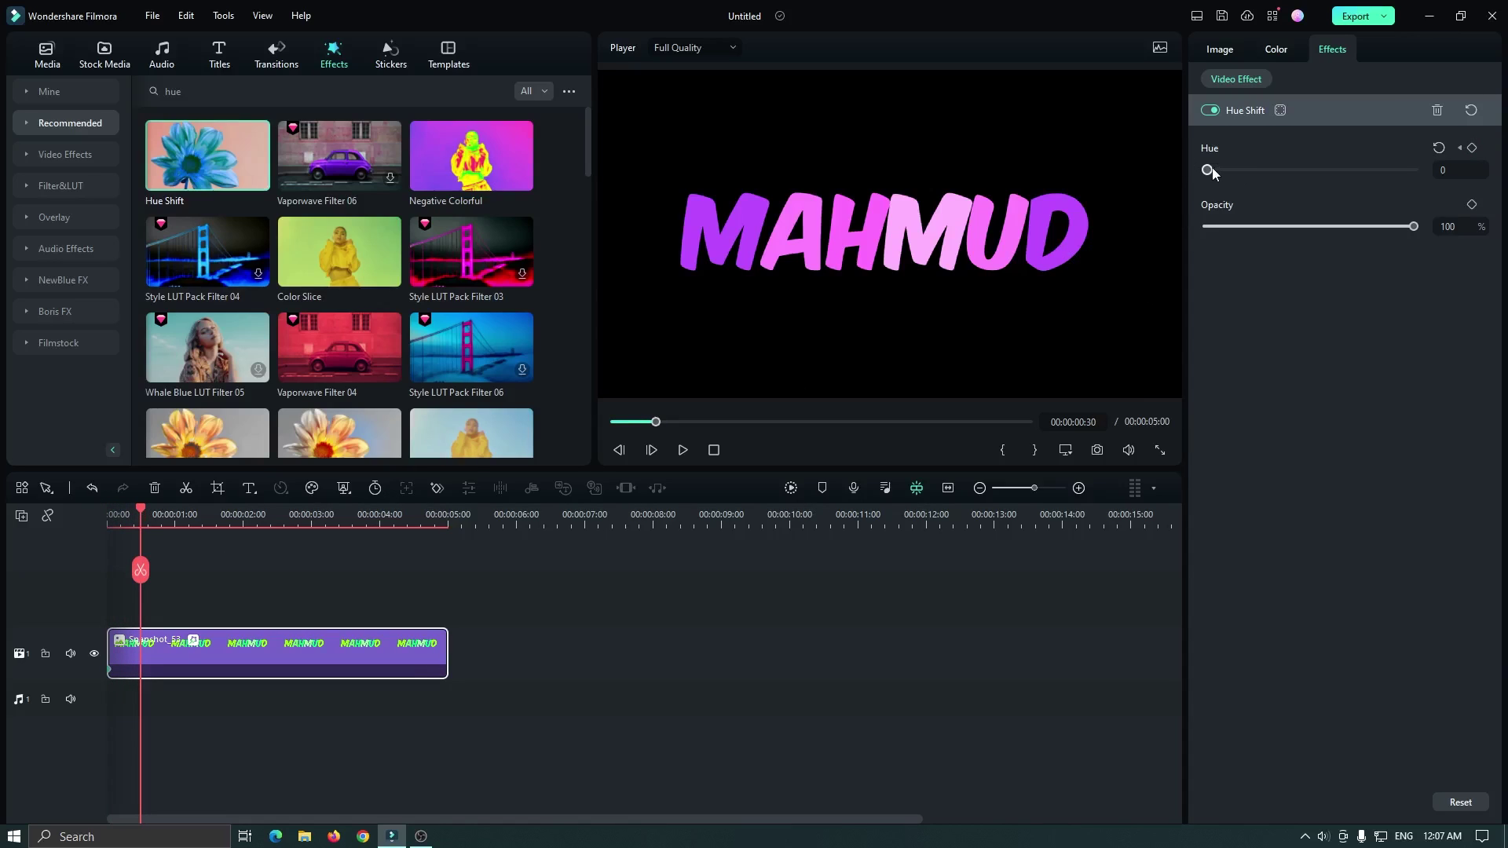
left_click_drag(1208, 169, 1414, 169)
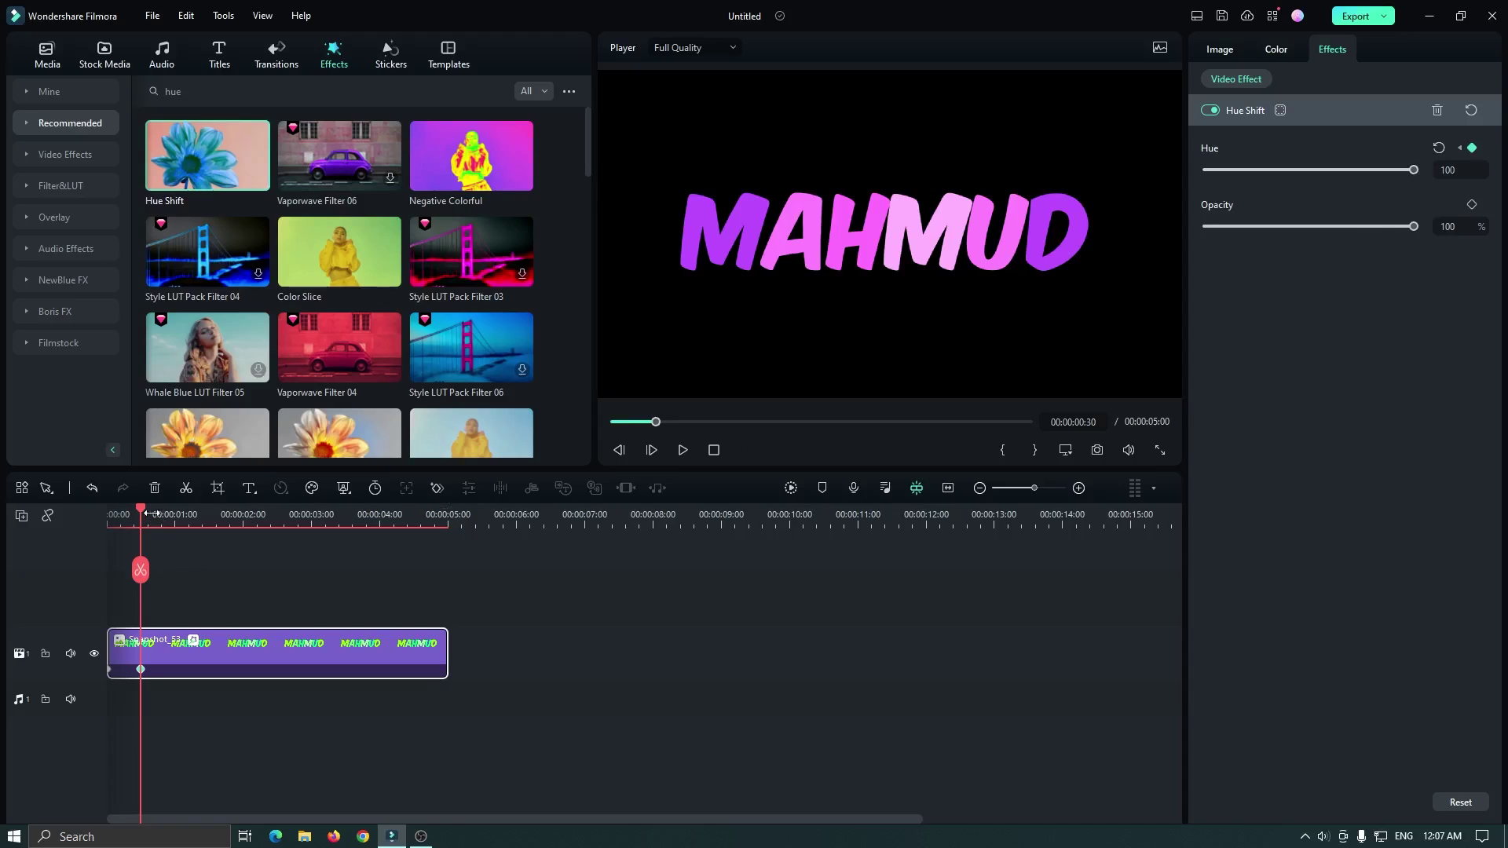
left_click_drag(143, 507, 176, 514)
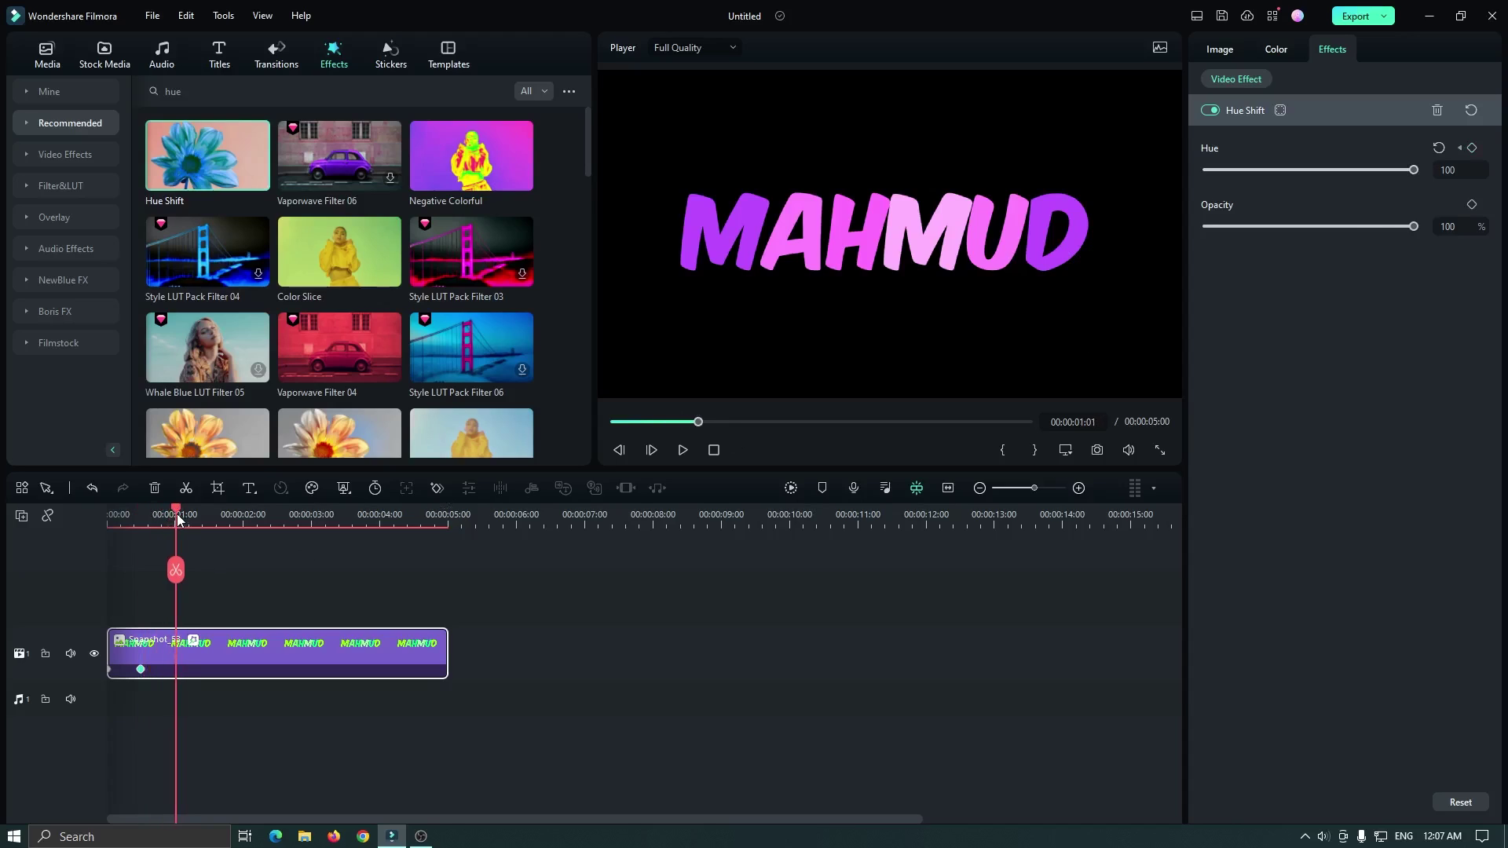
left_click_drag(1413, 170, 1208, 170)
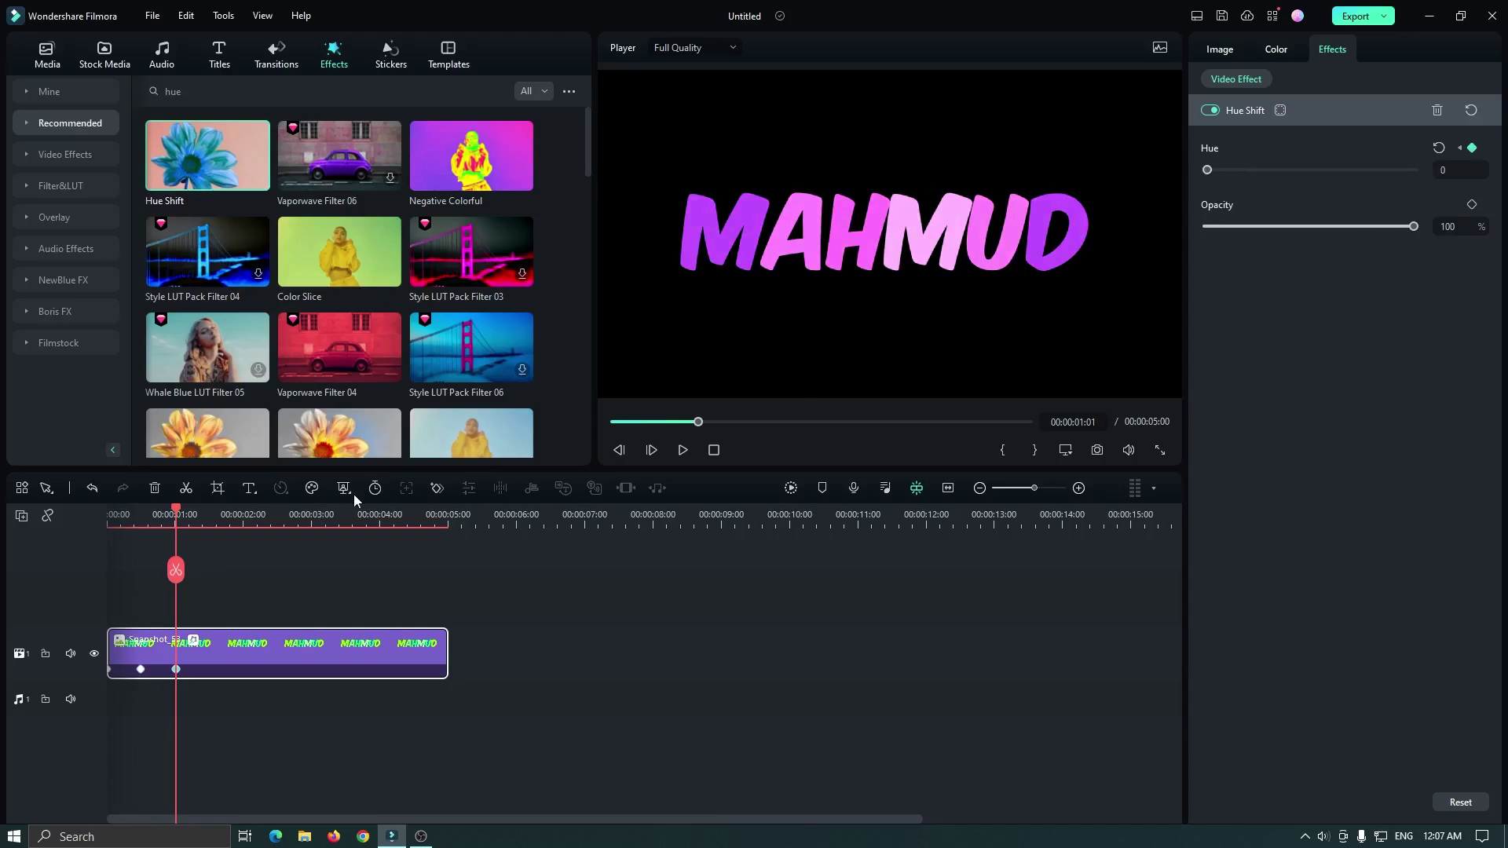
left_click_drag(178, 509, 214, 511)
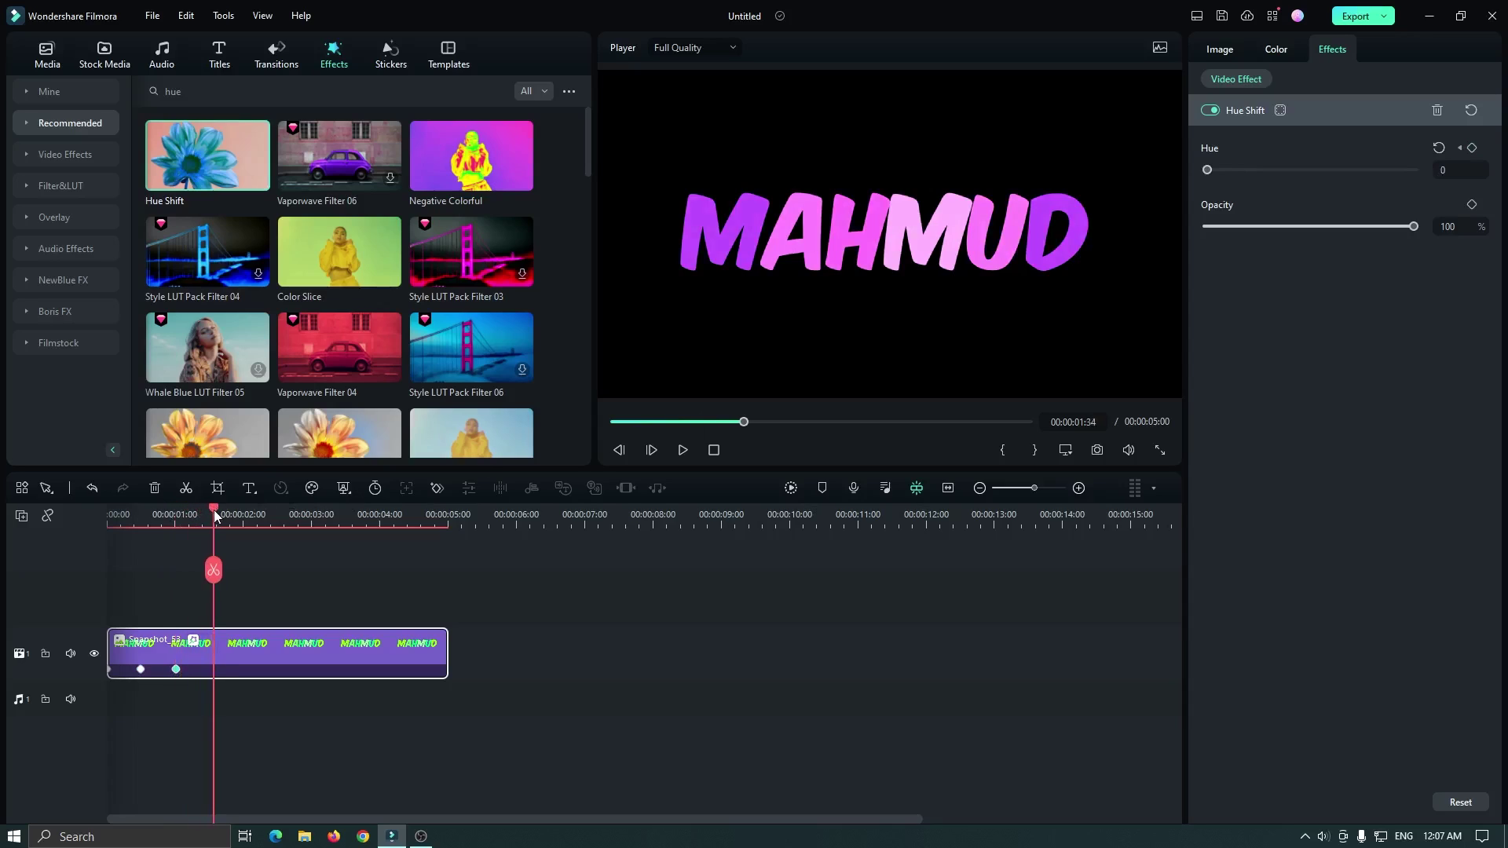
left_click_drag(1207, 170, 1414, 170)
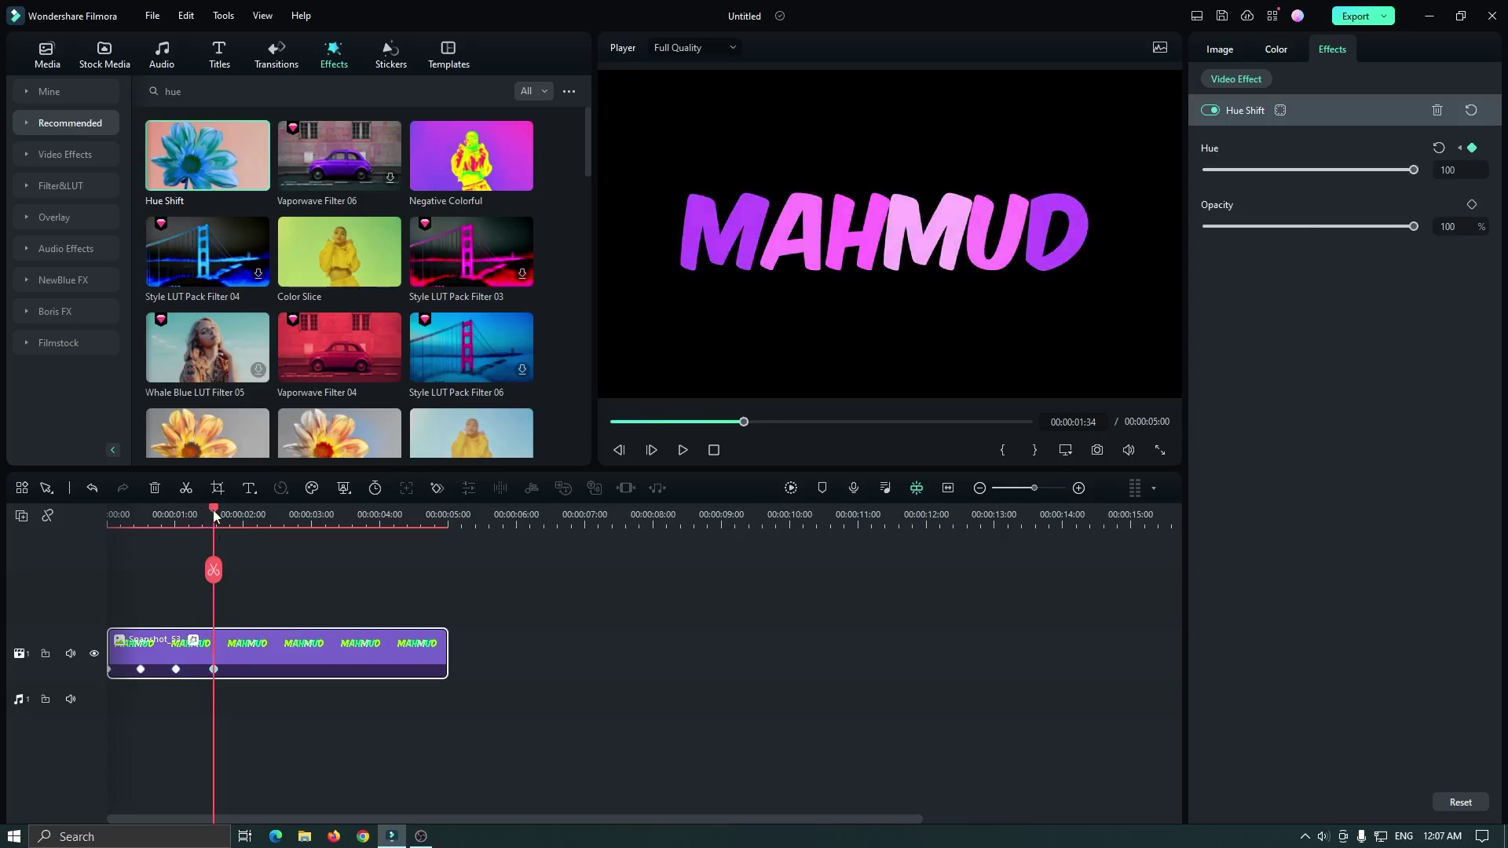
left_click_drag(214, 510, 248, 511)
left_click_drag(1229, 169, 1414, 169)
Continue alternating Hue keyframes to the clip end, then preview playback from the start.
left_click(282, 512)
left_click(288, 512)
left_click(325, 512)
left_click(364, 512)
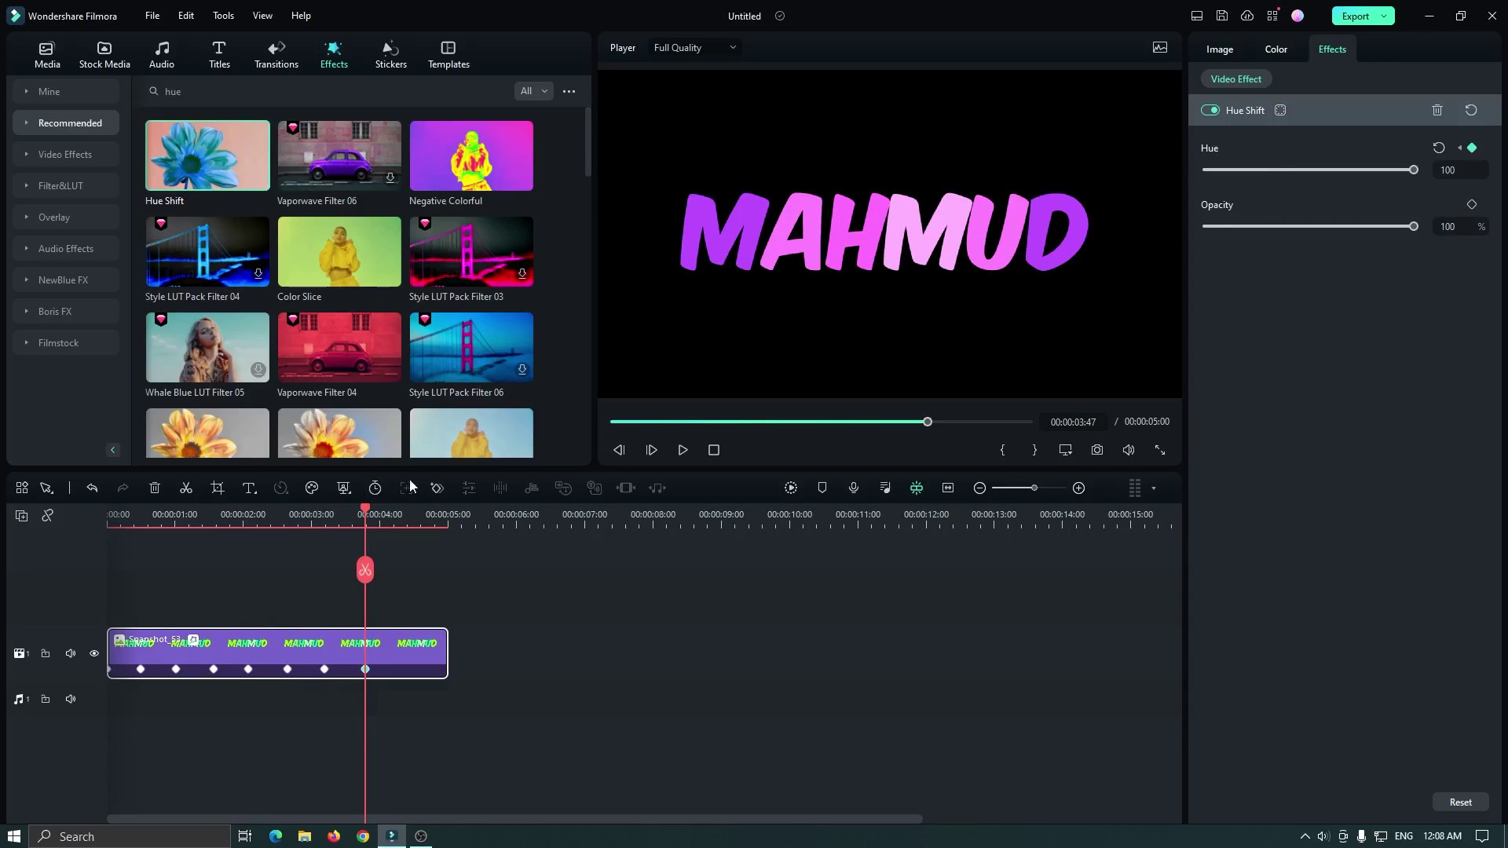
left_click_drag(365, 511, 405, 511)
left_click_drag(1413, 170, 1207, 169)
left_click_drag(405, 511, 437, 510)
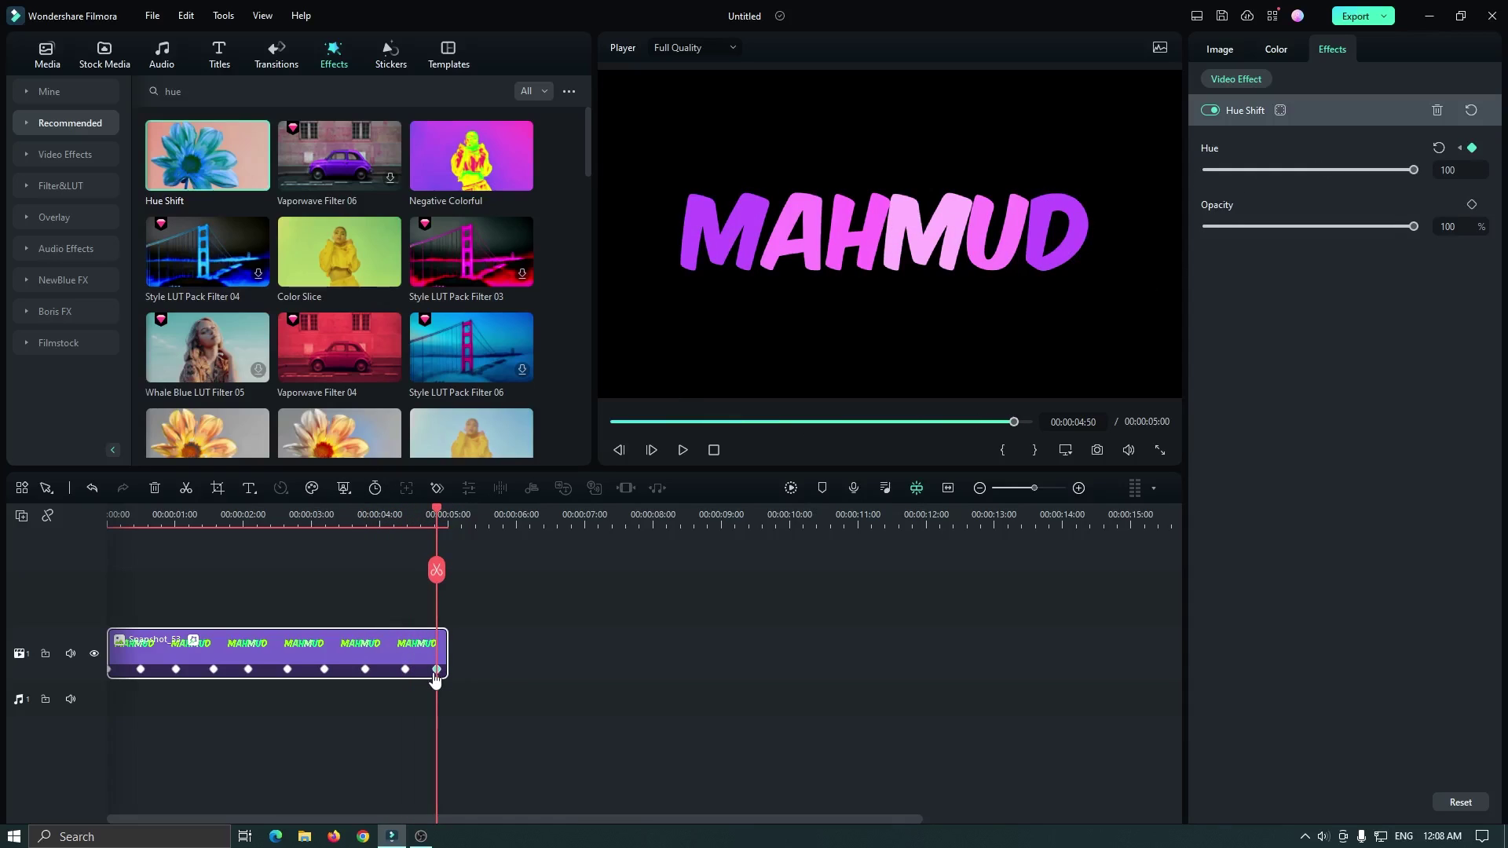
key("Home")
key("space")
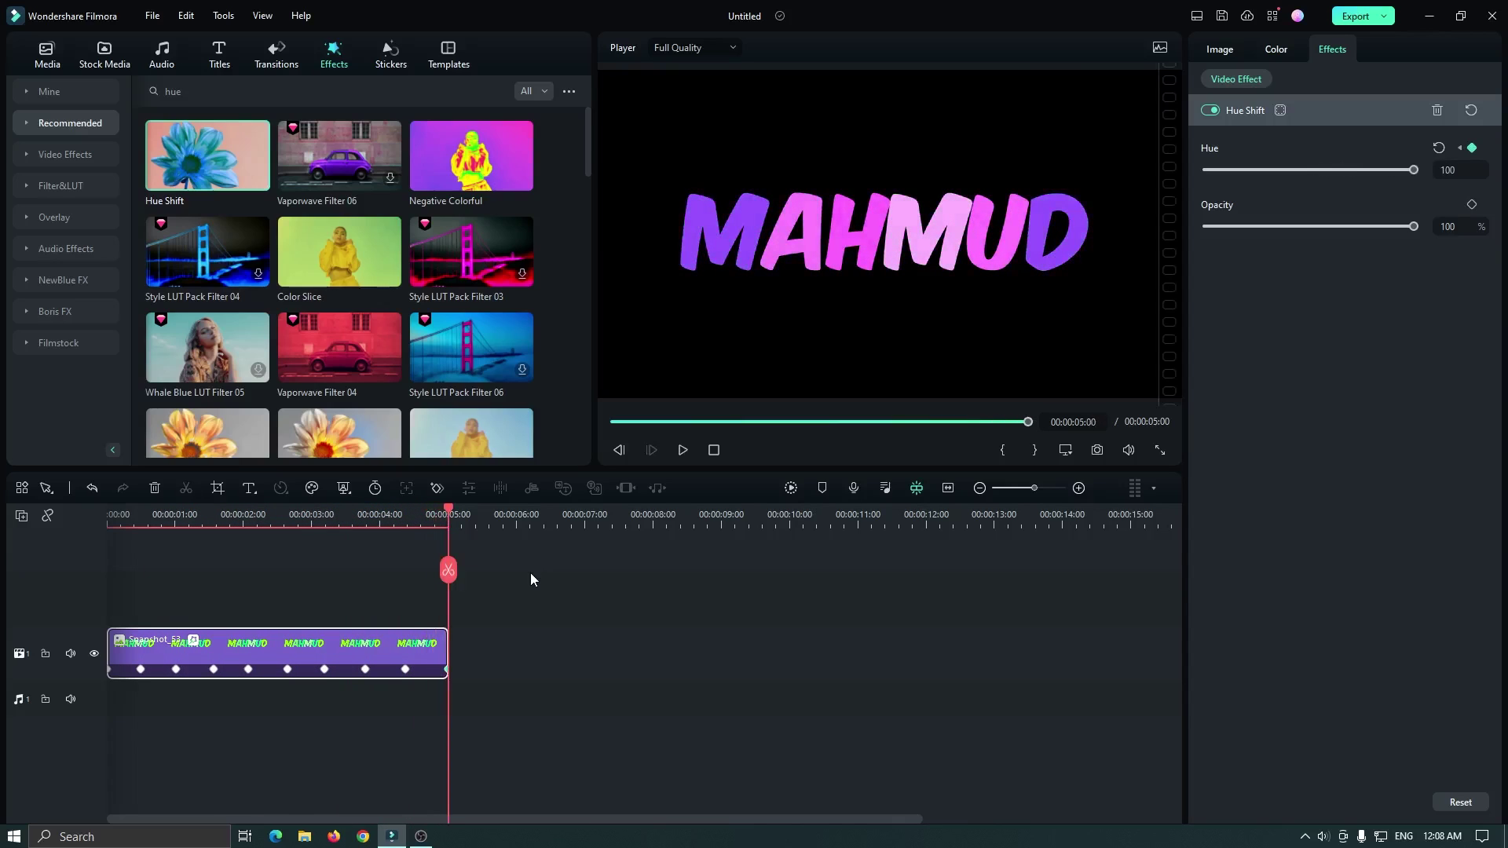
Search effects for 'glow' and apply the Glow effect to the MAHMUD clip twice.
double_click(346, 91)
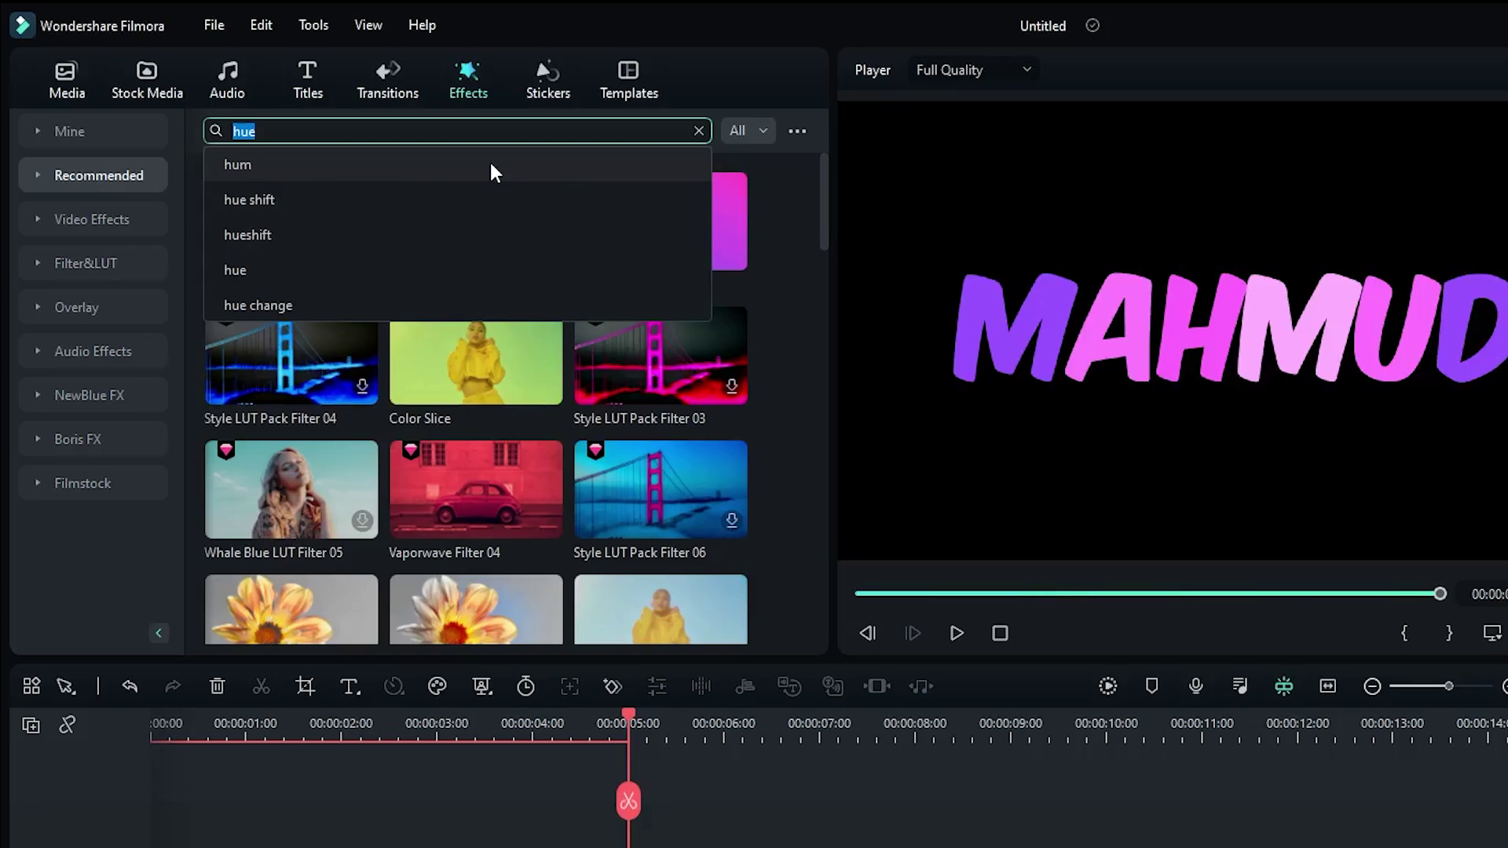
type("glow")
key("Return")
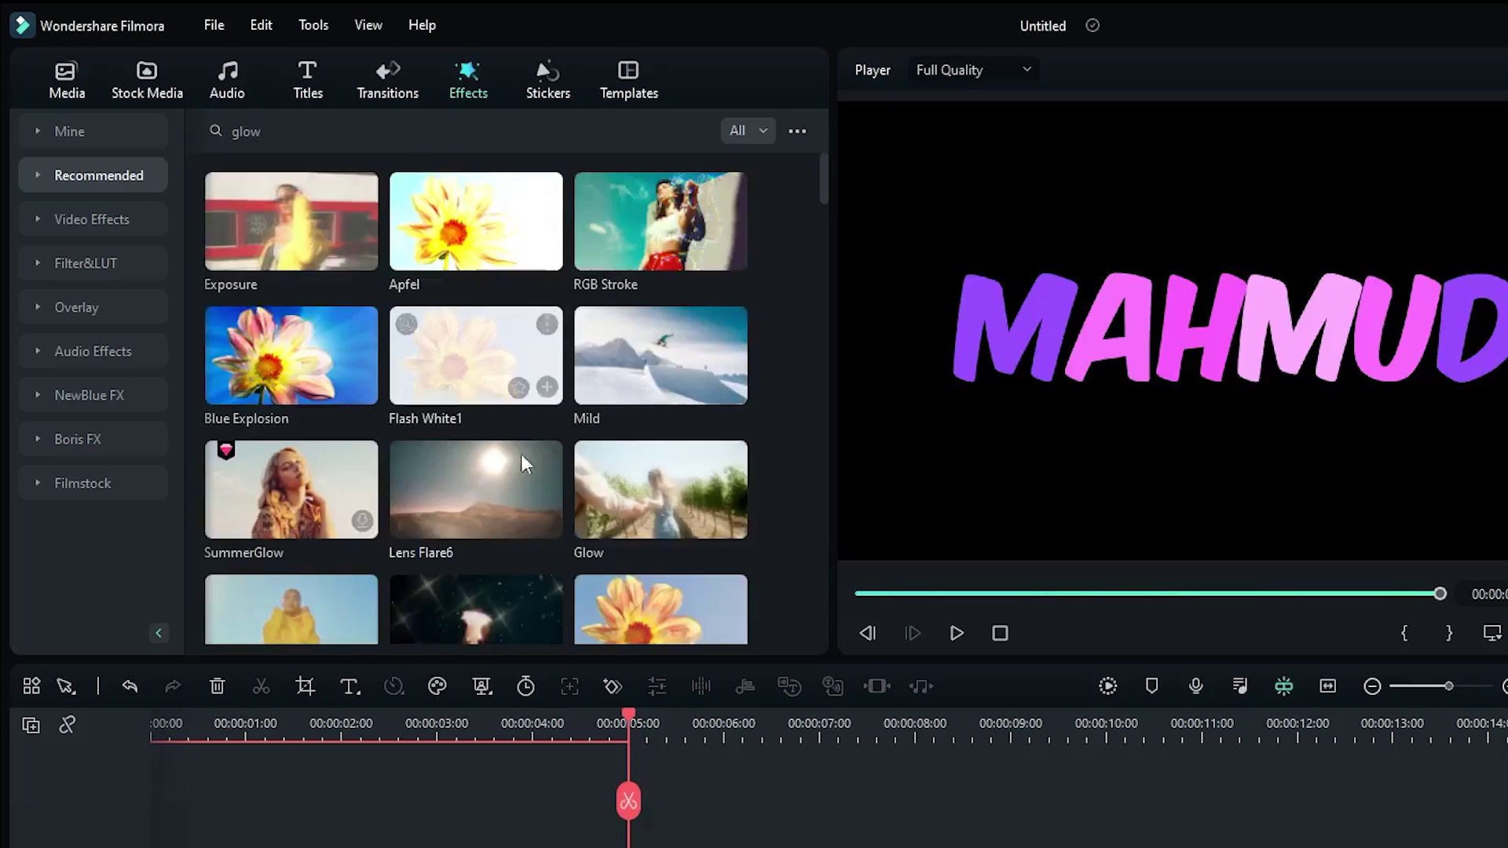
left_click_drag(645, 487, 332, 690)
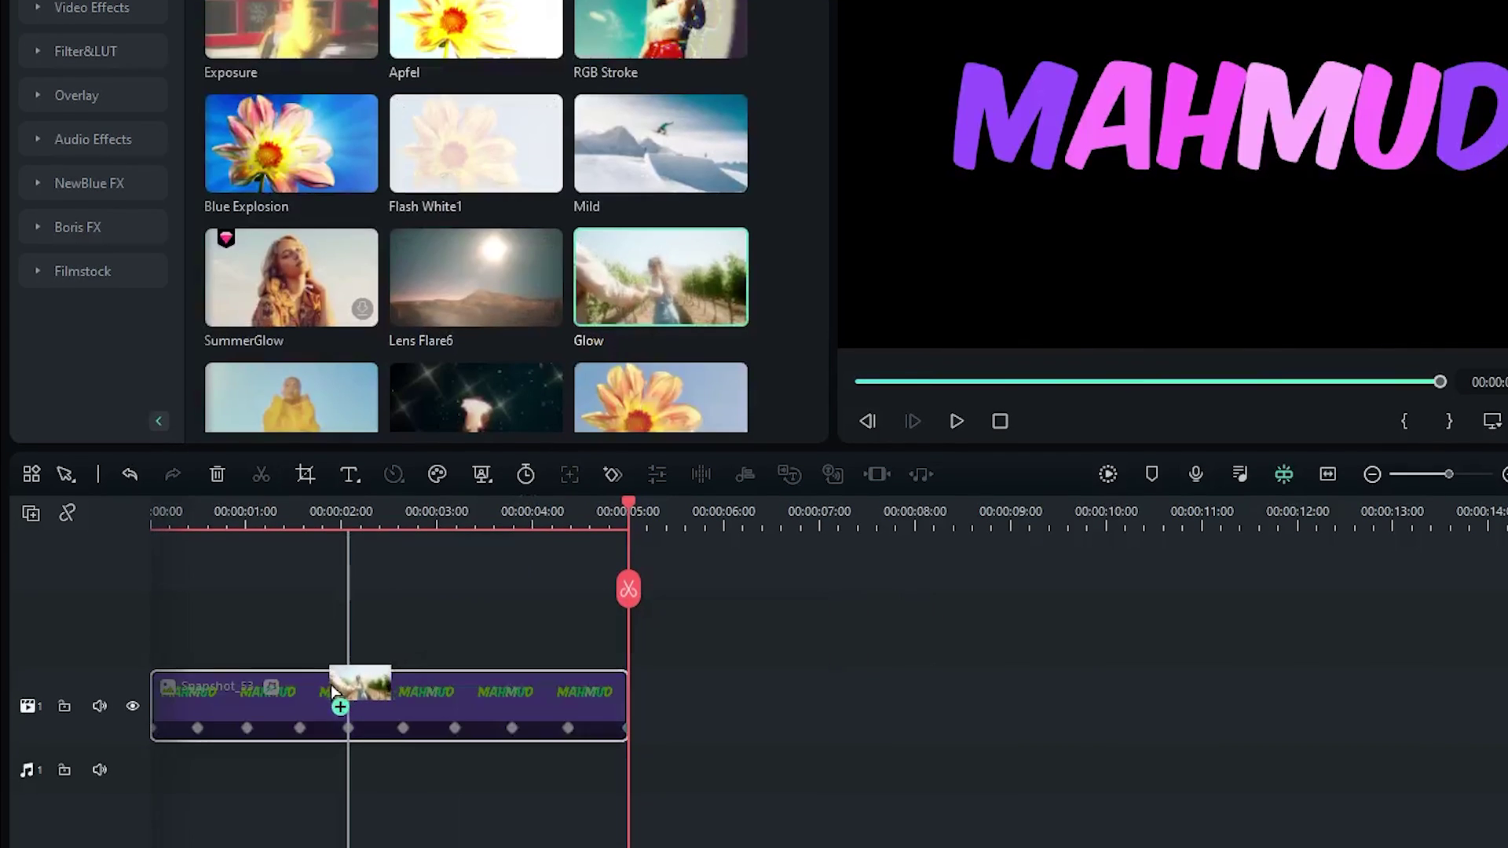
left_click_drag(661, 276, 305, 679)
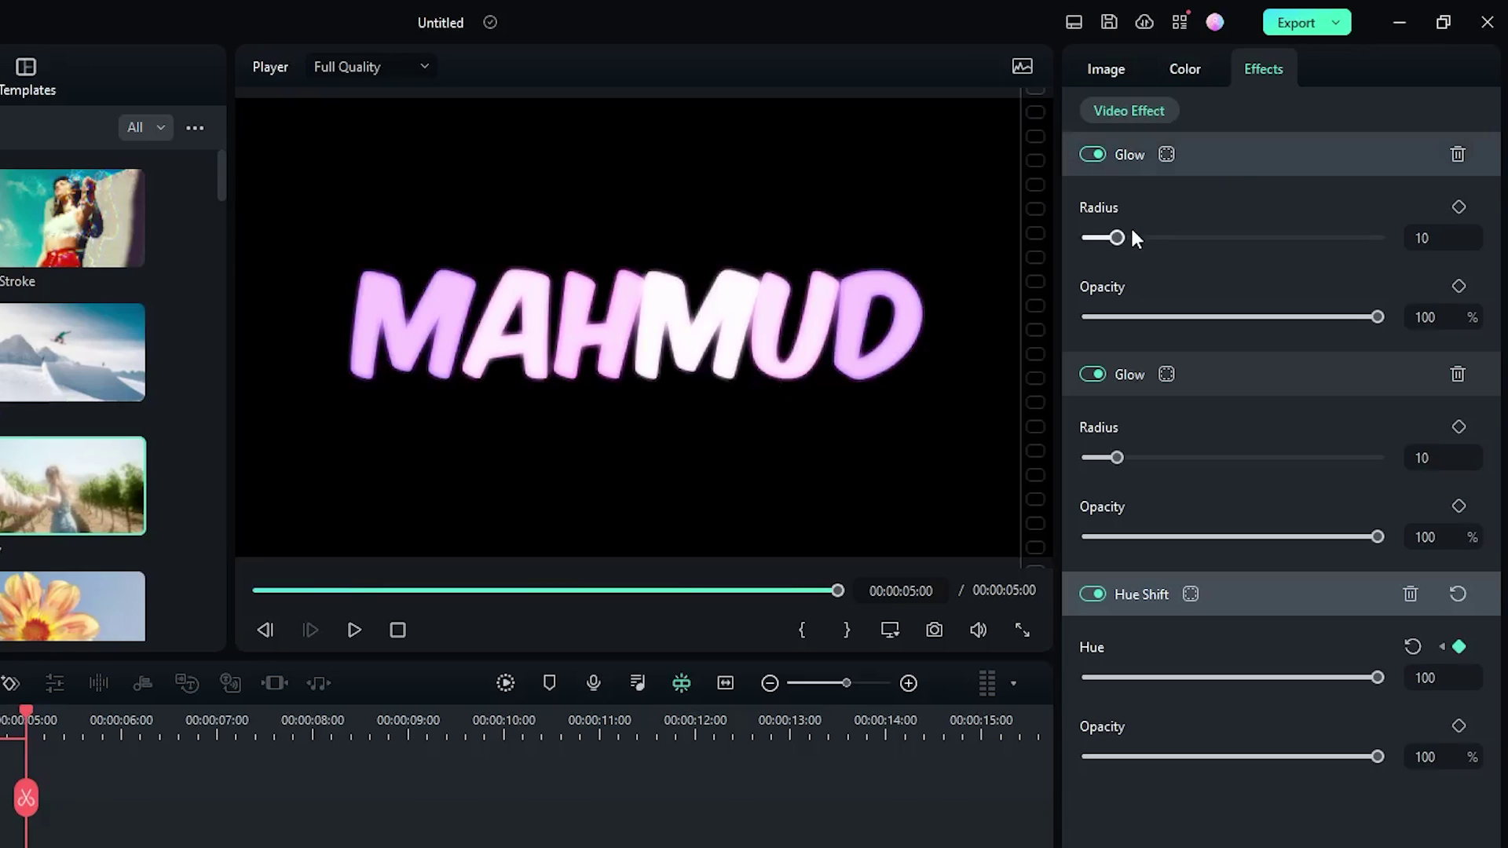
Set the first Glow to radius 100 and opacity 50, and the second Glow's radius to 100.
left_click_drag(1113, 237, 1430, 243)
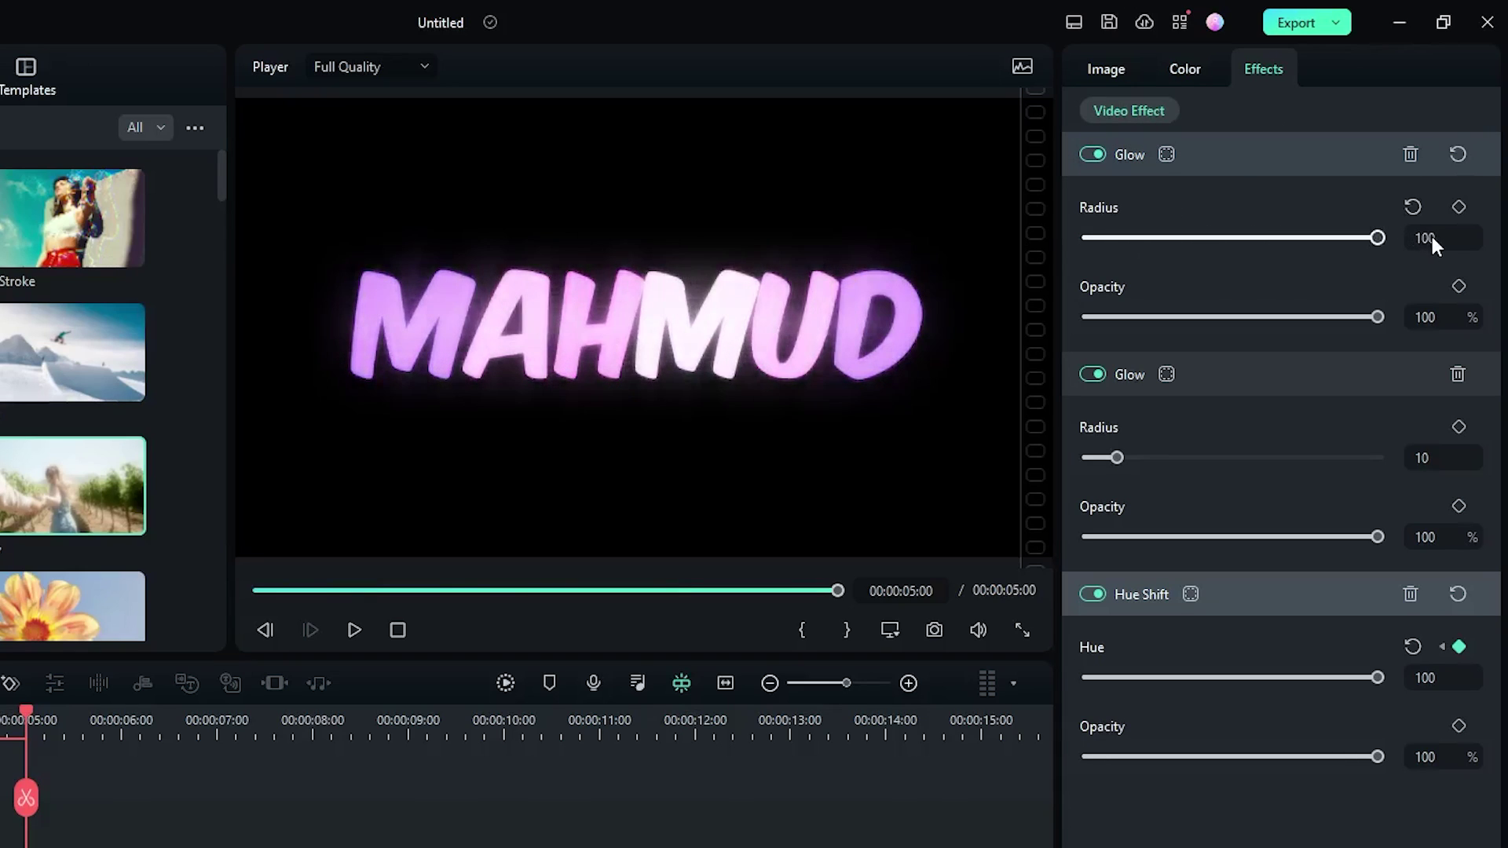
left_click(1449, 316)
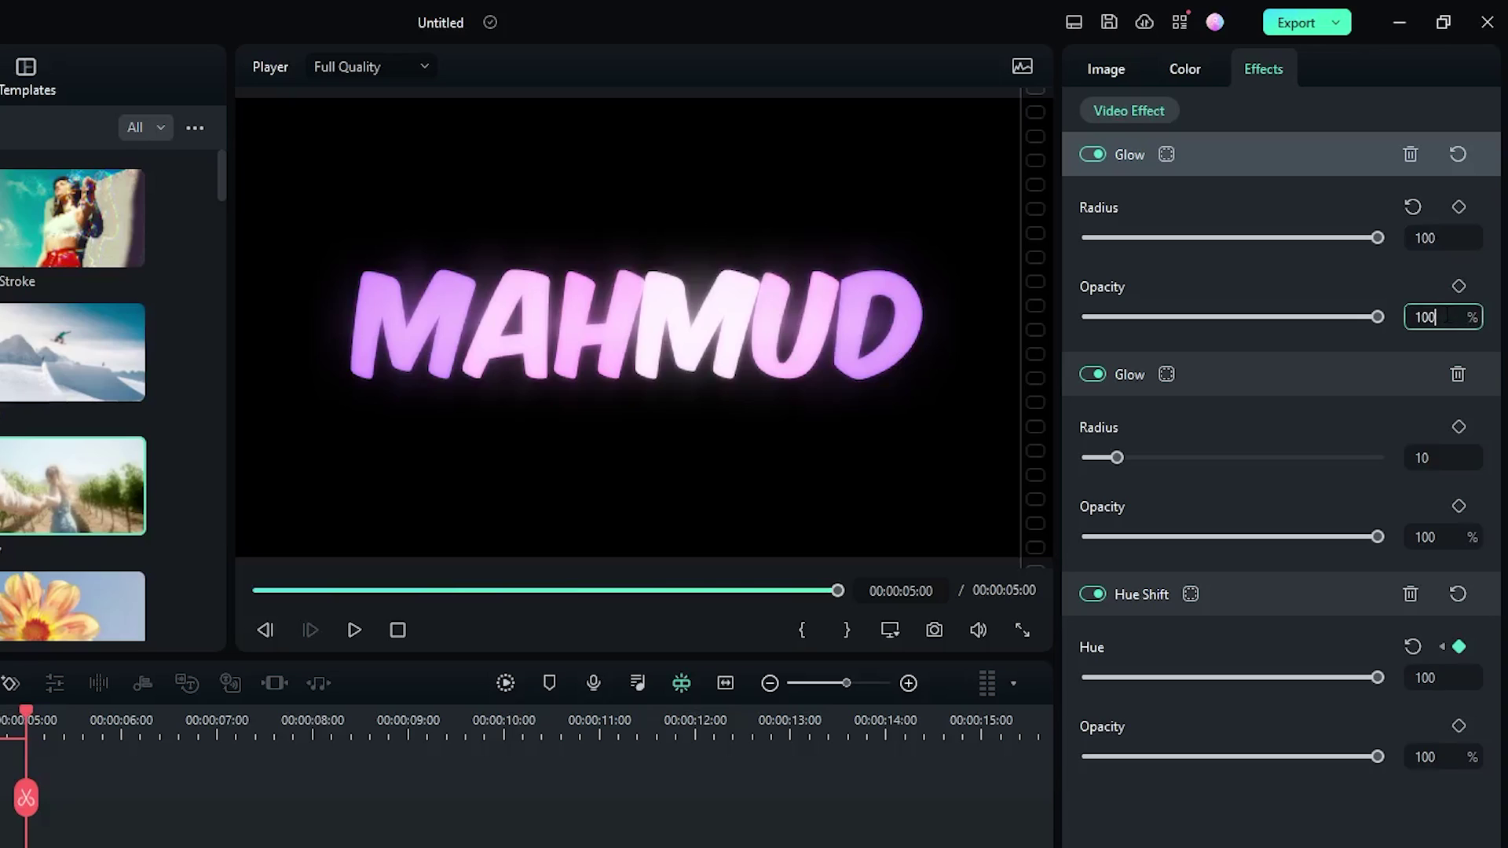
double_click(1447, 315)
type("50")
key("Return")
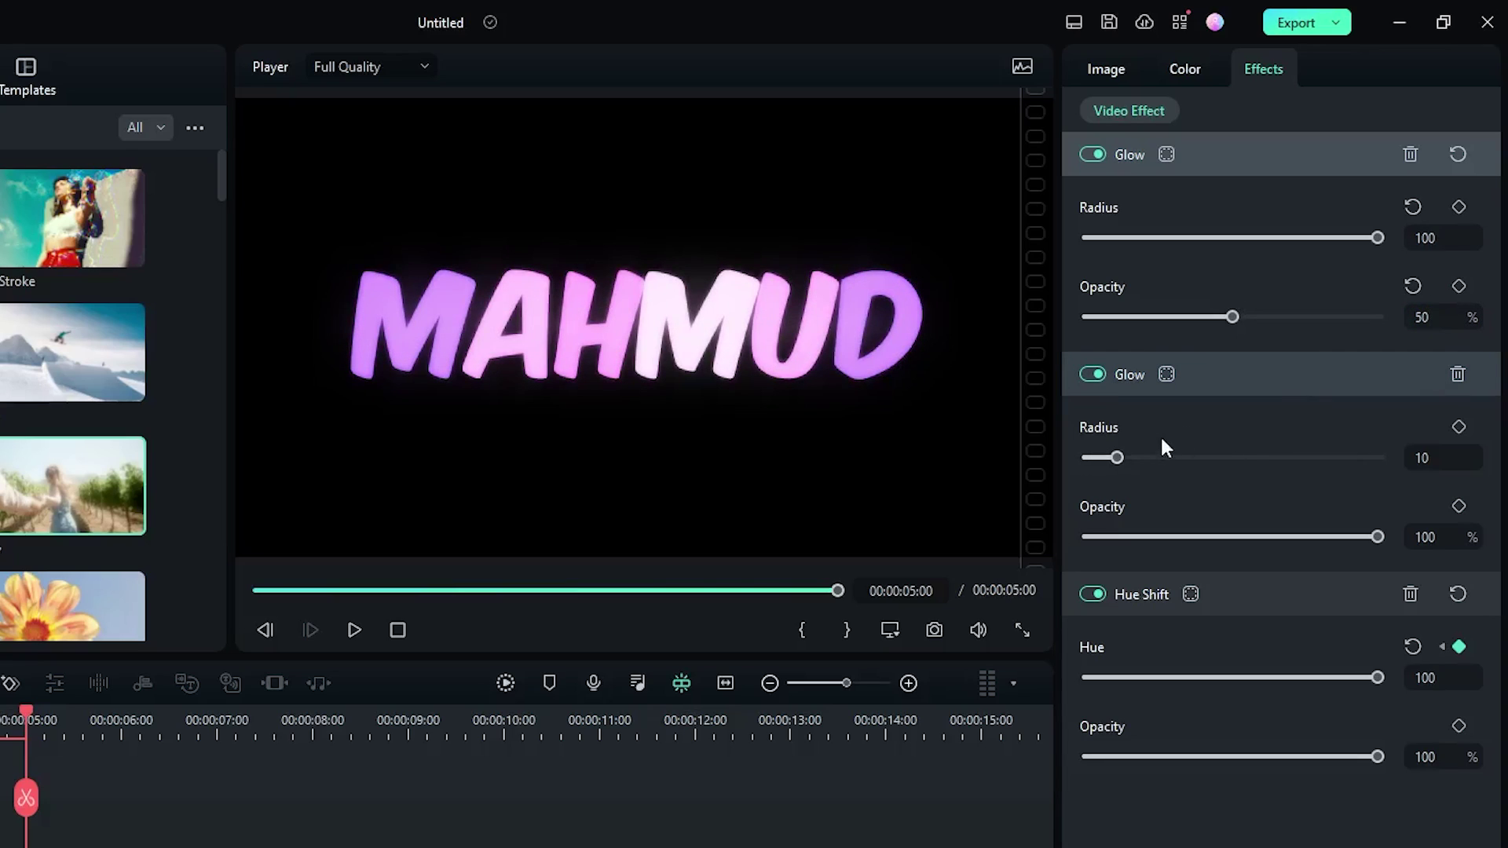
left_click_drag(1117, 458, 1409, 464)
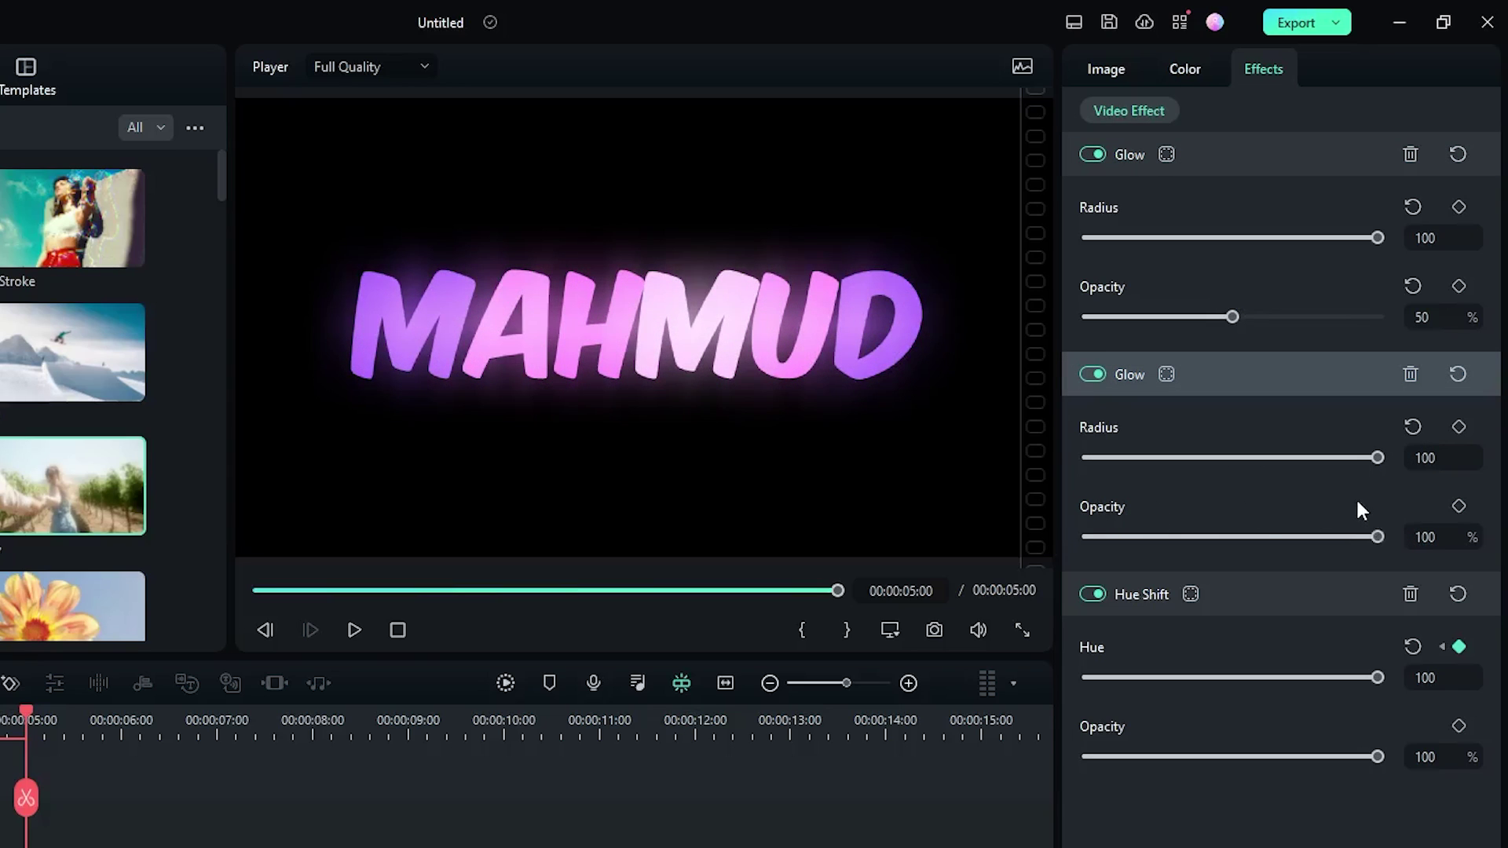
left_click(250, 592)
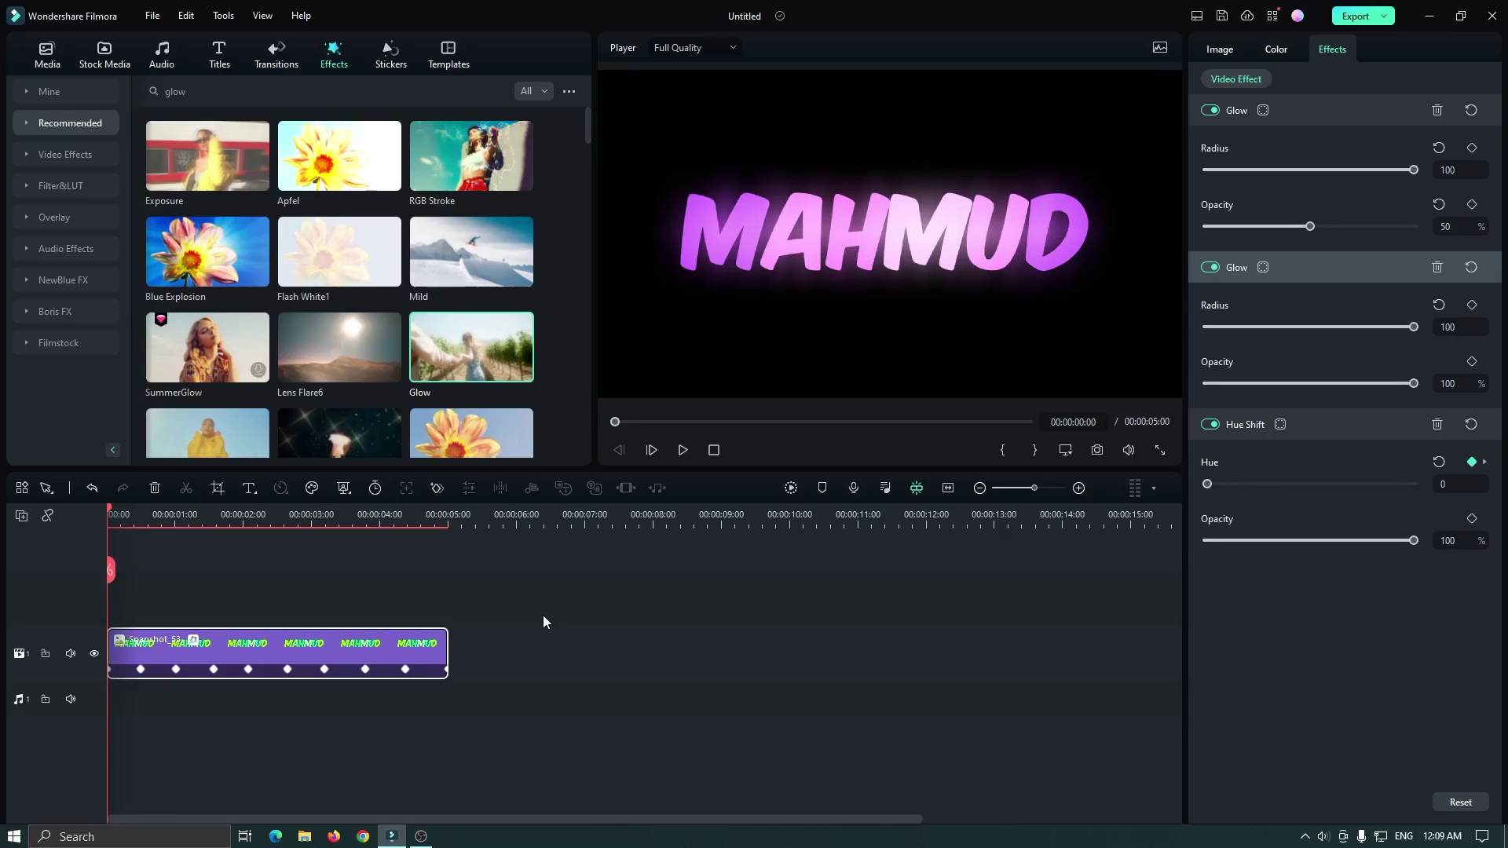
key("space")
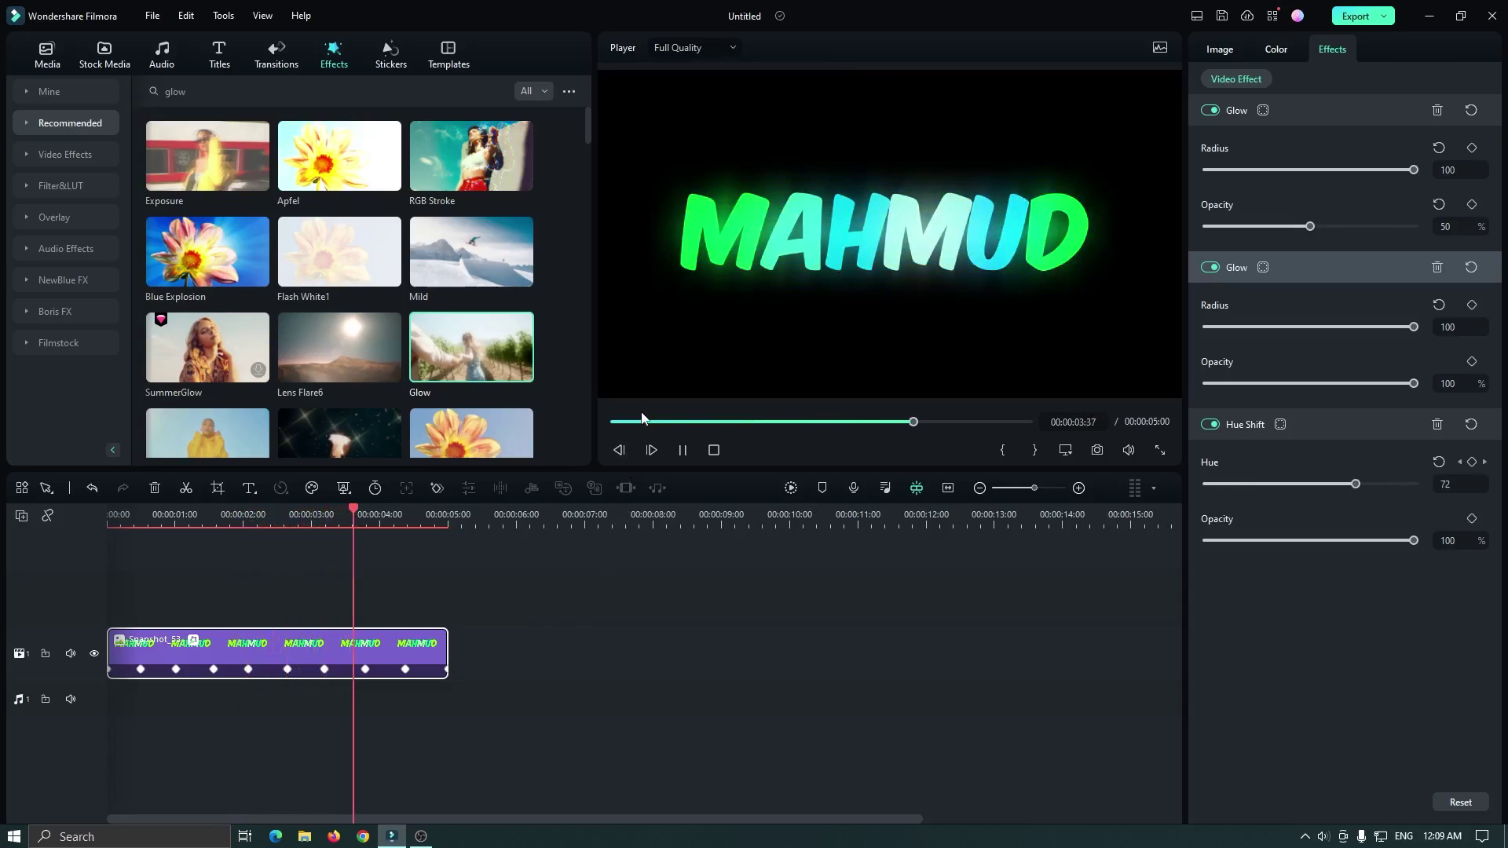
left_click(616, 422)
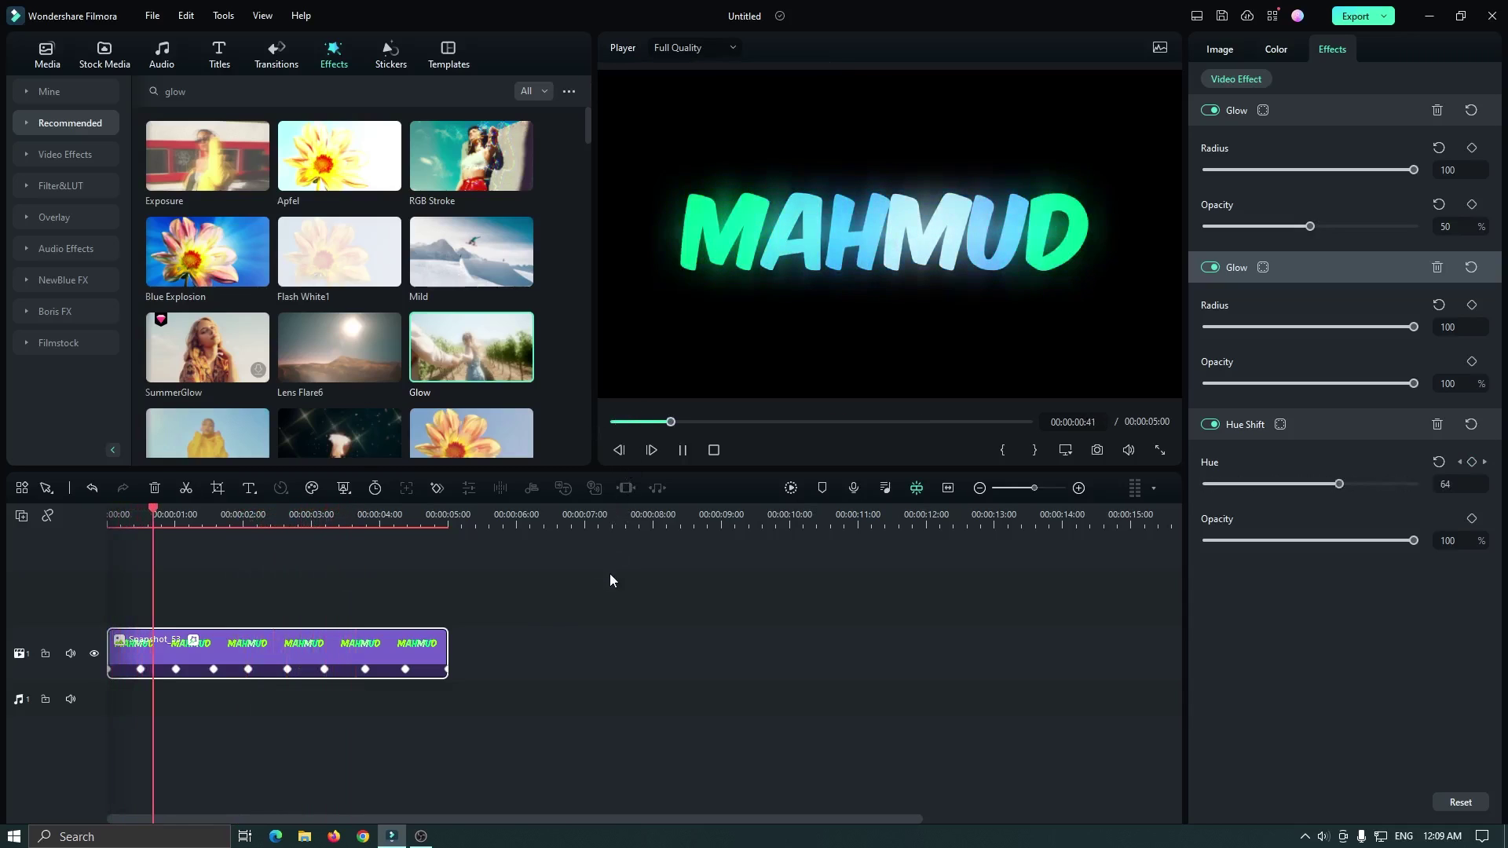